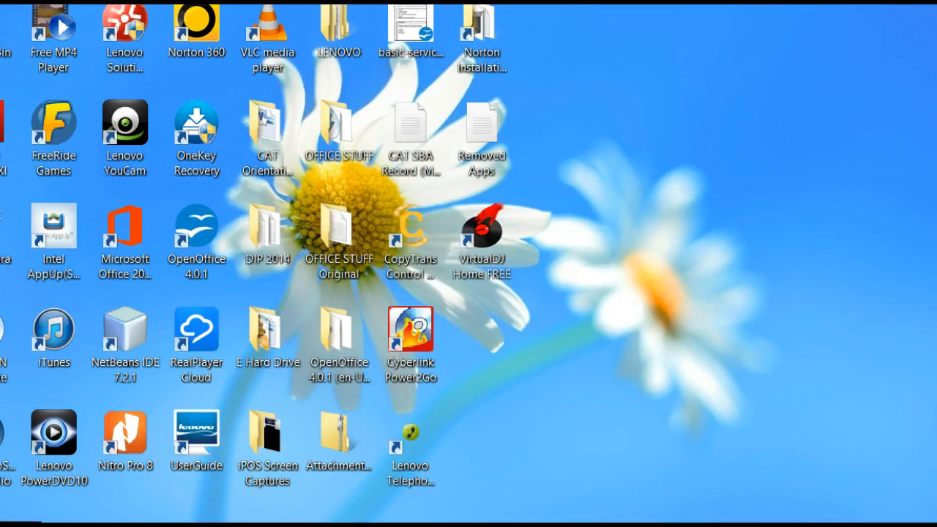
Step: Launch OpenOffice Base from the Start screen
{"action": "key", "text": "super"}
{"action": "scroll", "coordinate": [415, 251], "scroll_direction": "down", "scroll_amount": 10}
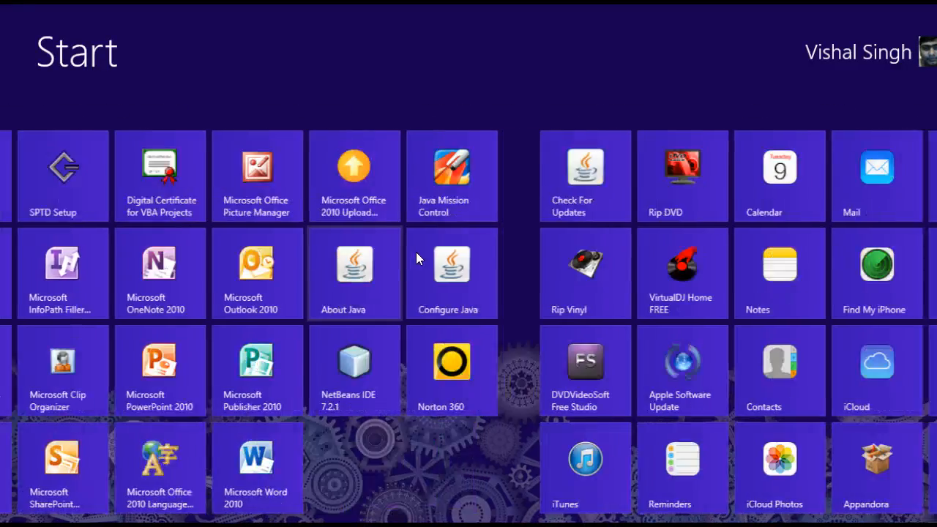
{"action": "scroll", "coordinate": [416, 251], "scroll_direction": "down", "scroll_amount": 5}
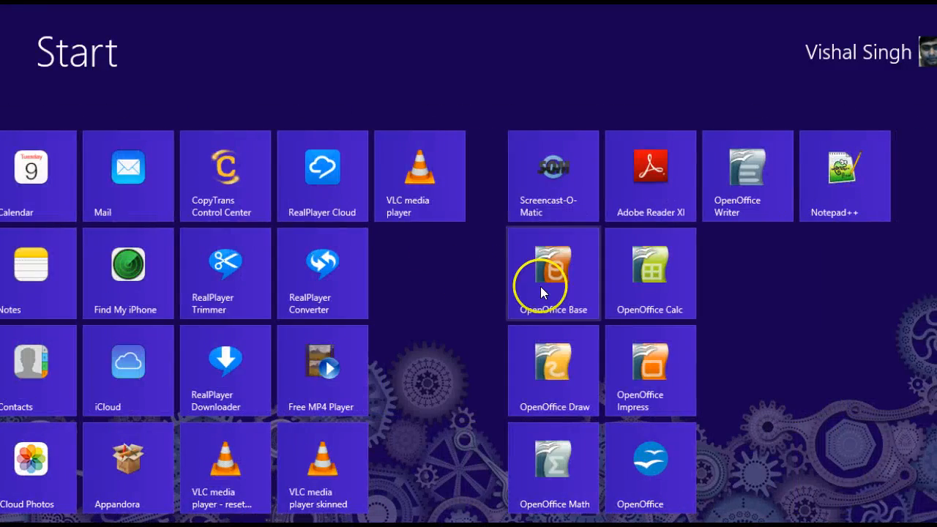
{"action": "left_click", "coordinate": [540, 286]}
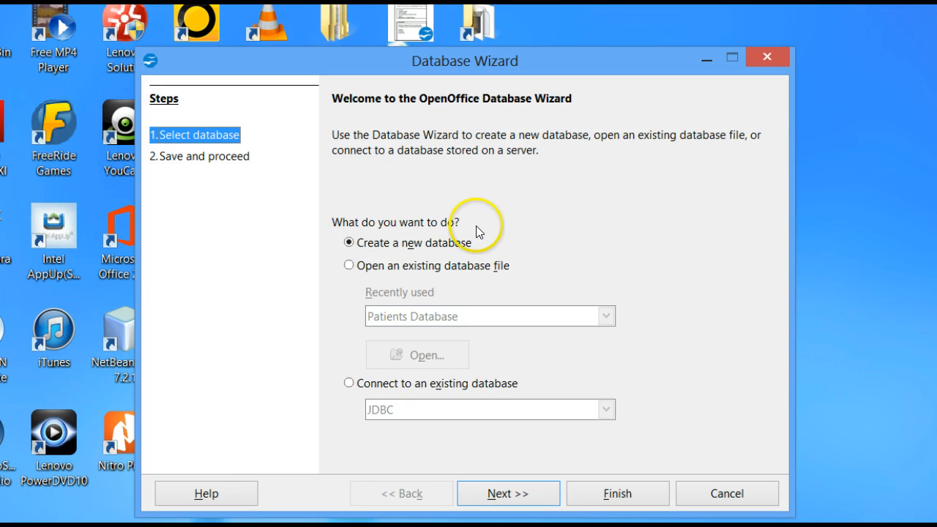
Step: Set the wizard to create a new database, register it in OpenOffice, open it for editing, and finish
{"action": "left_click", "coordinate": [349, 244]}
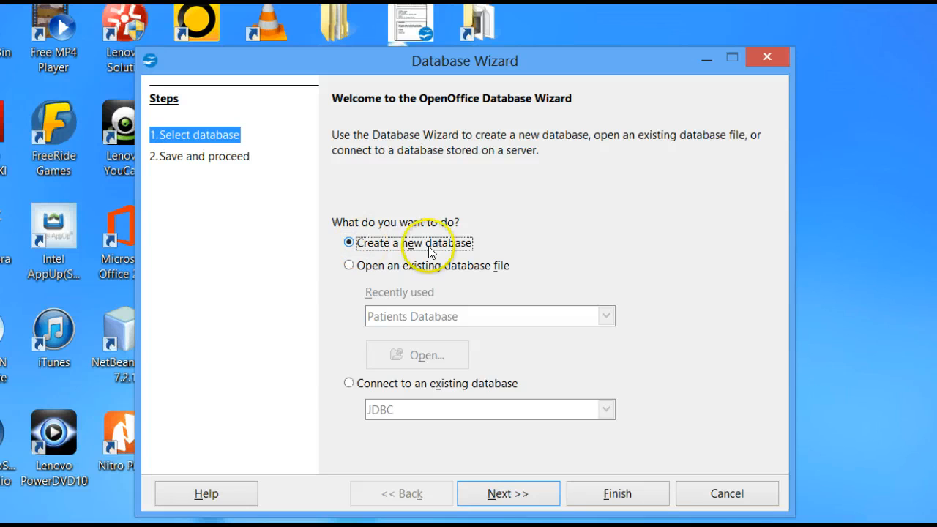
{"action": "left_click", "coordinate": [502, 495]}
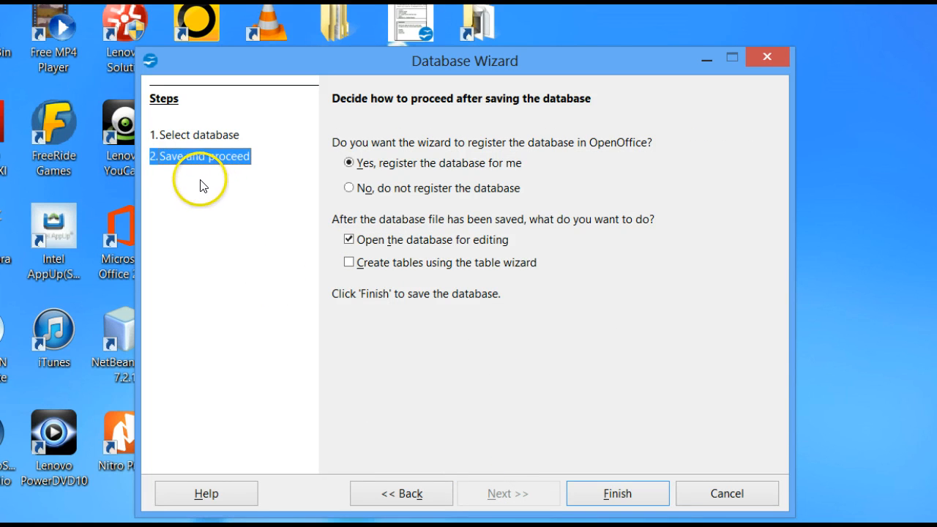
{"action": "left_click", "coordinate": [349, 164]}
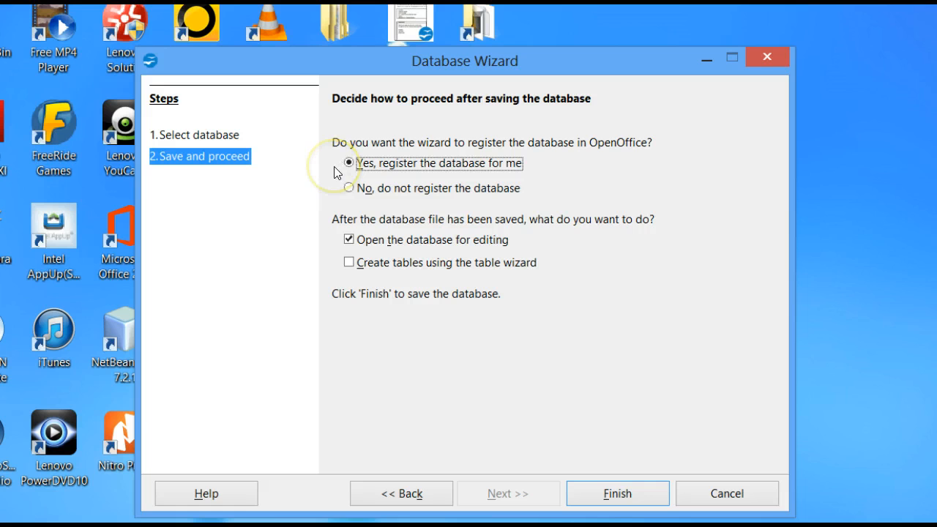
{"action": "left_click", "coordinate": [613, 494]}
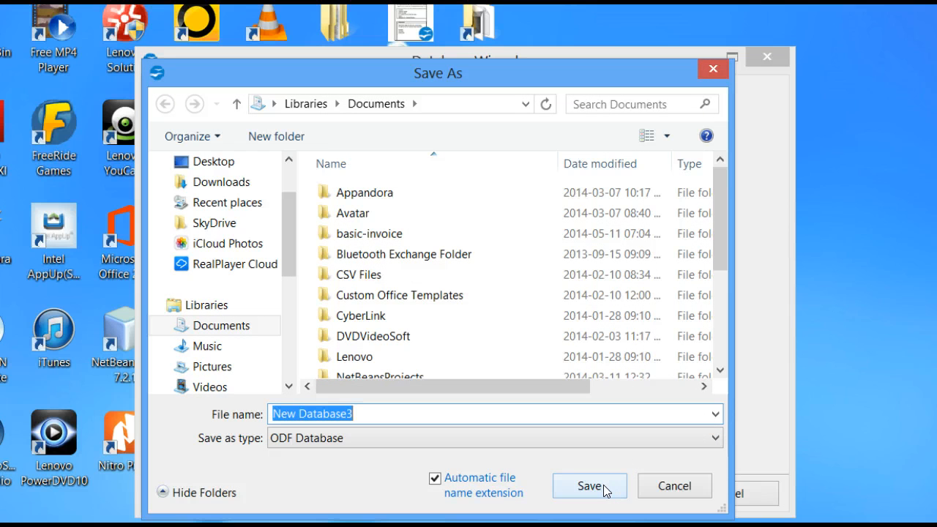
Step: Save the new database as "Patients Database" in the Documents library
{"action": "type", "text": "Patien"}
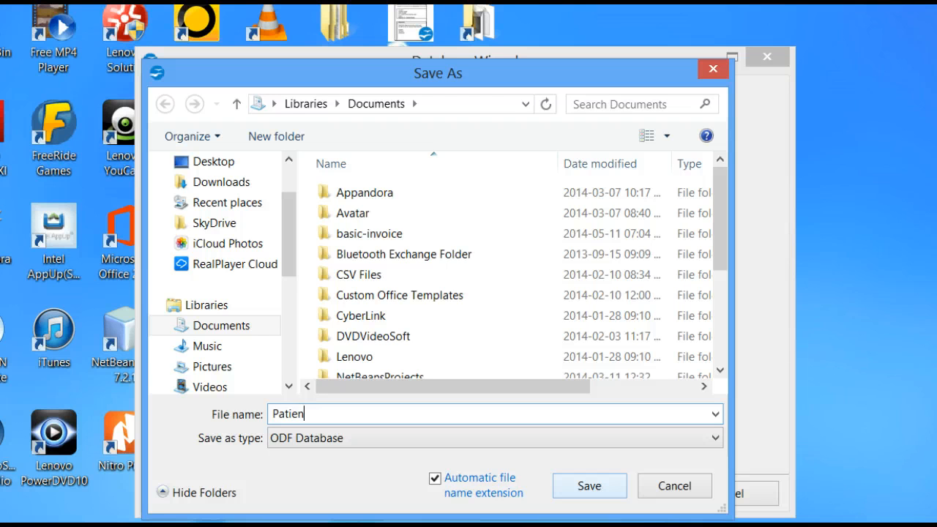
{"action": "type", "text": "ts Database"}
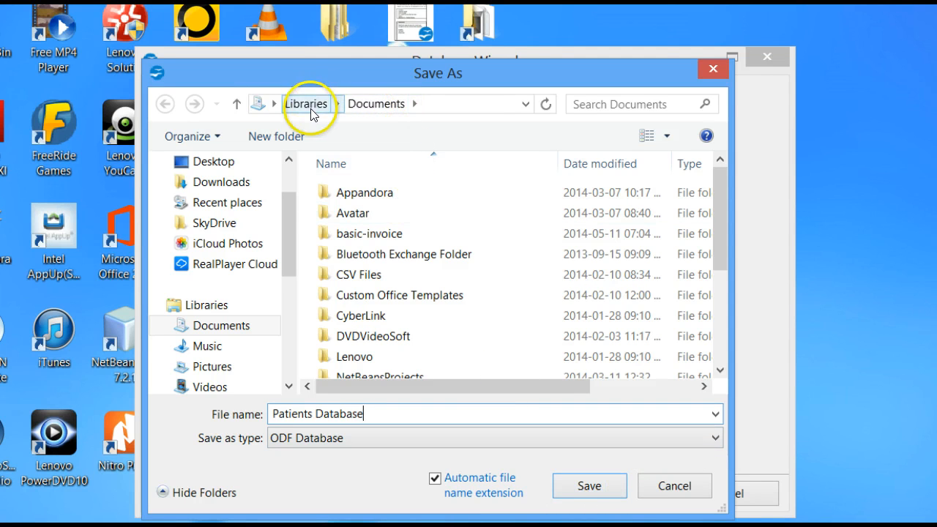
{"action": "left_click", "coordinate": [588, 484]}
{"action": "left_click", "coordinate": [592, 489]}
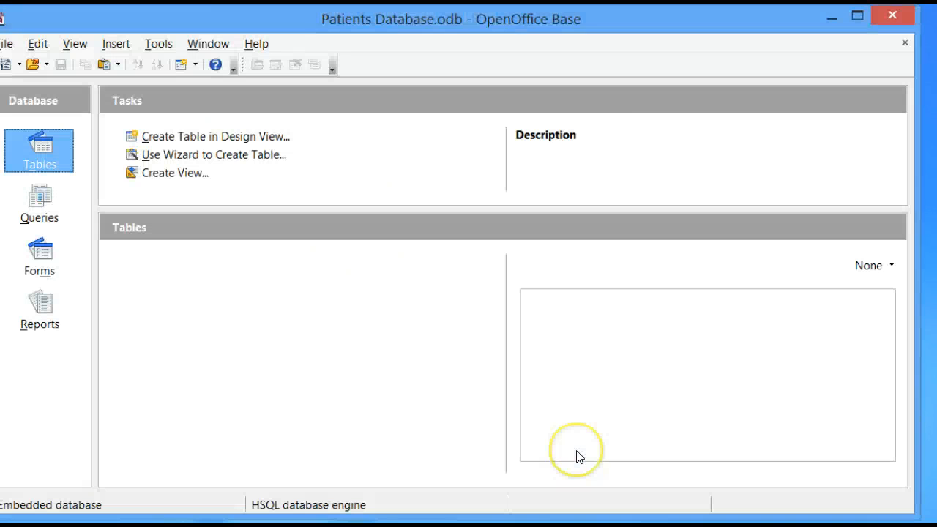
Step: Reposition the database window and extend its lower edge so that it fills the screen
{"action": "left_click_drag", "start_coordinate": [570, 20], "coordinate": [583, 24]}
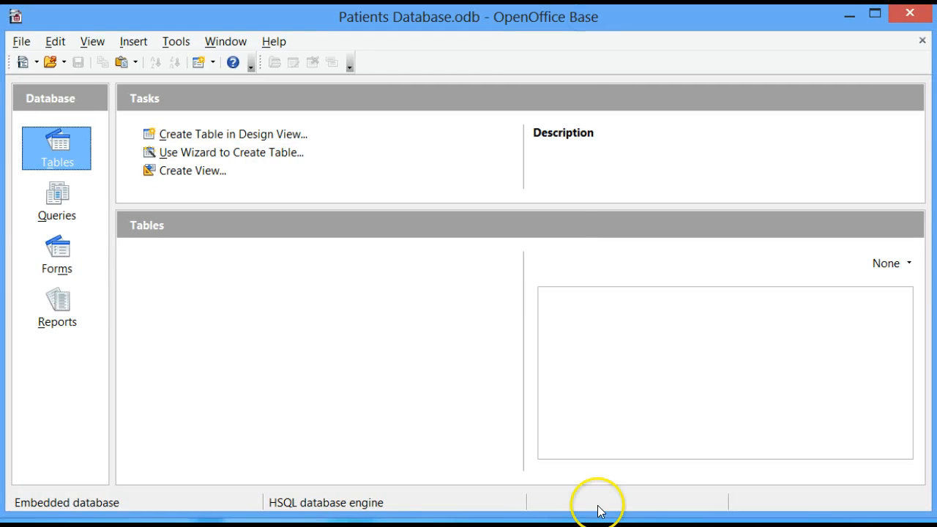
{"action": "left_click_drag", "start_coordinate": [578, 513], "coordinate": [579, 519]}
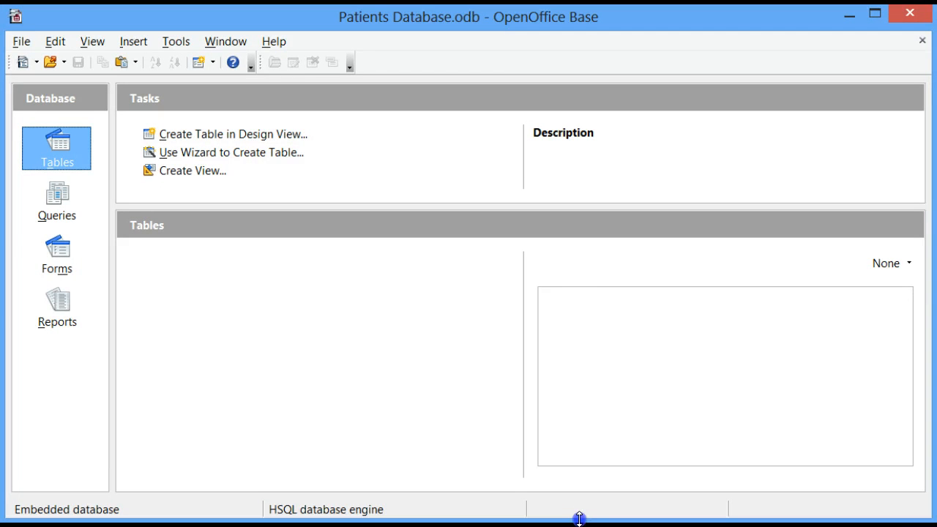
{"action": "left_click", "coordinate": [359, 369]}
{"action": "left_click", "coordinate": [360, 369]}
{"action": "left_click", "coordinate": [354, 22]}
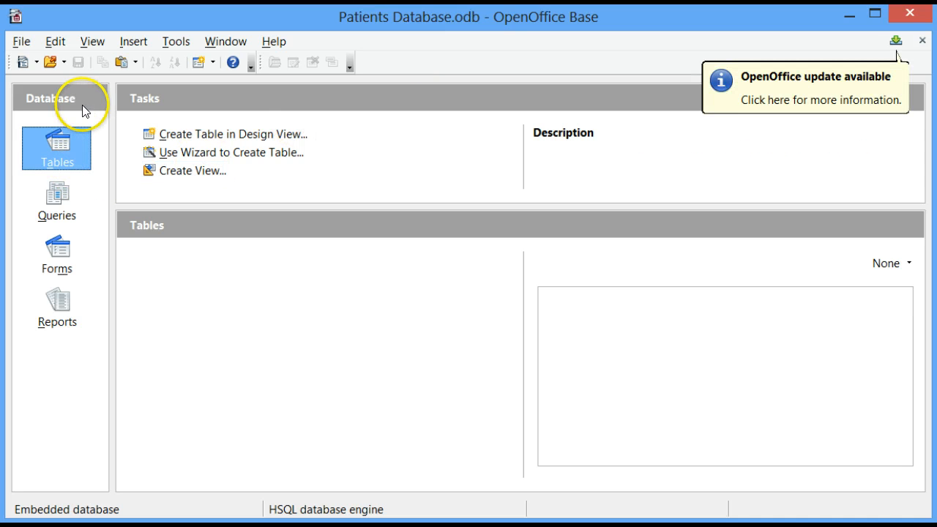
Step: Start a new table in Design View and move its design window towards the middle of the screen
{"action": "left_click", "coordinate": [48, 161]}
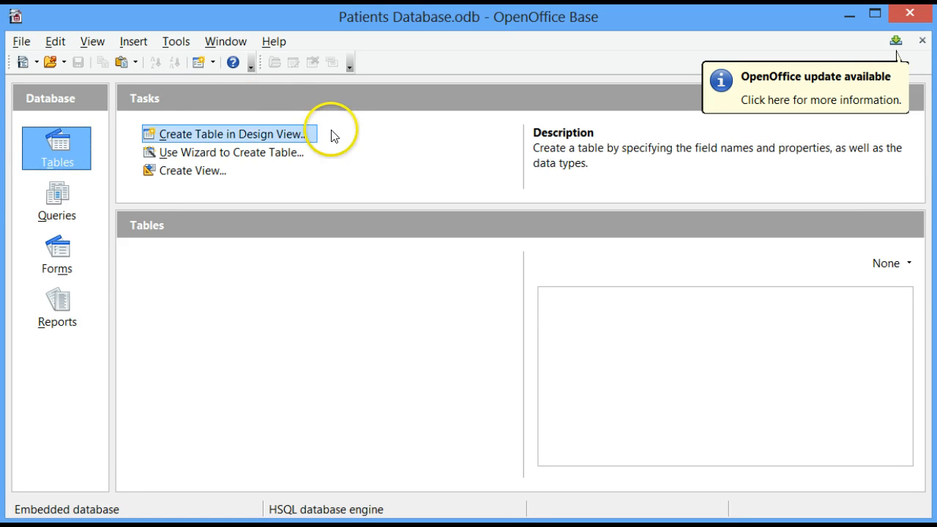
{"action": "left_click", "coordinate": [190, 133]}
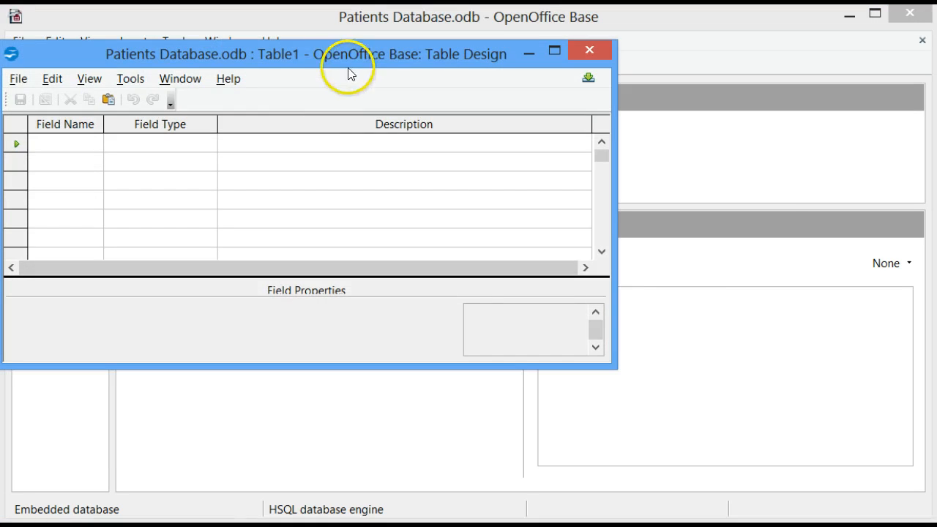
{"action": "left_click_drag", "start_coordinate": [340, 54], "coordinate": [509, 59]}
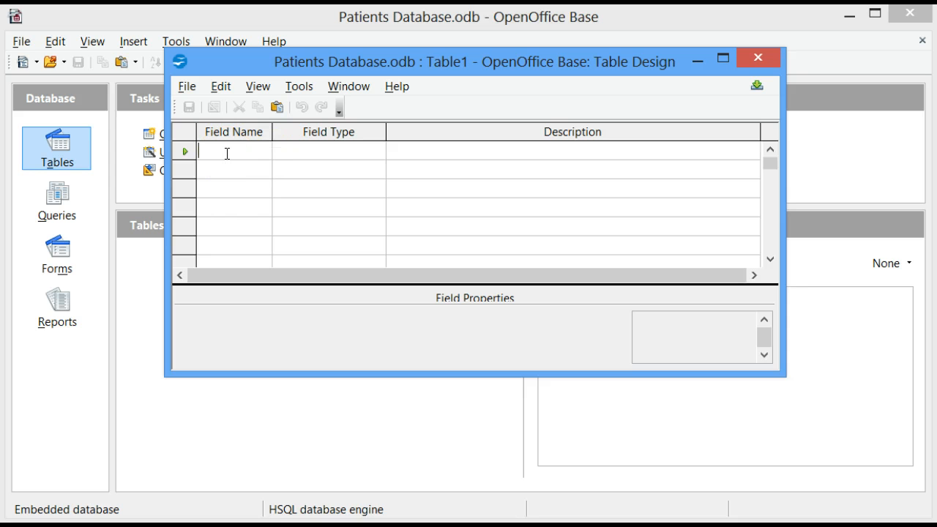
Step: Add the fields PatientsNo, Surname and Firstname to the table, each with the type Text [ VARCHAR ]
{"action": "type", "text": "P"}
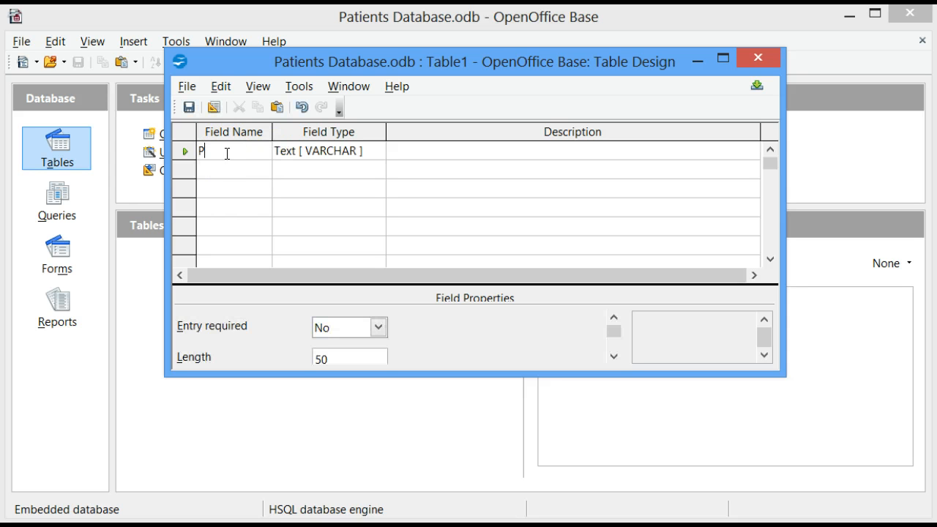
{"action": "type", "text": "atientsNo"}
{"action": "left_click", "coordinate": [368, 151]}
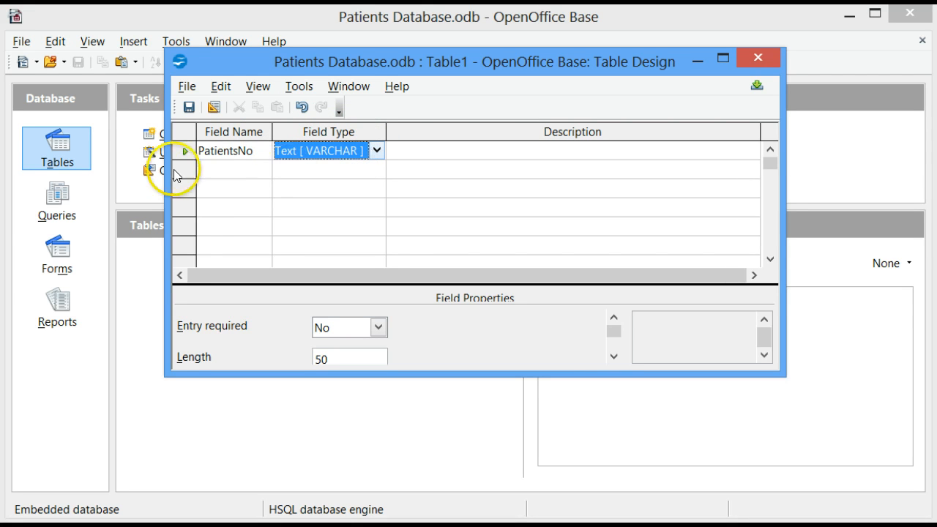
{"action": "left_click", "coordinate": [225, 170]}
{"action": "type", "text": "Surname"}
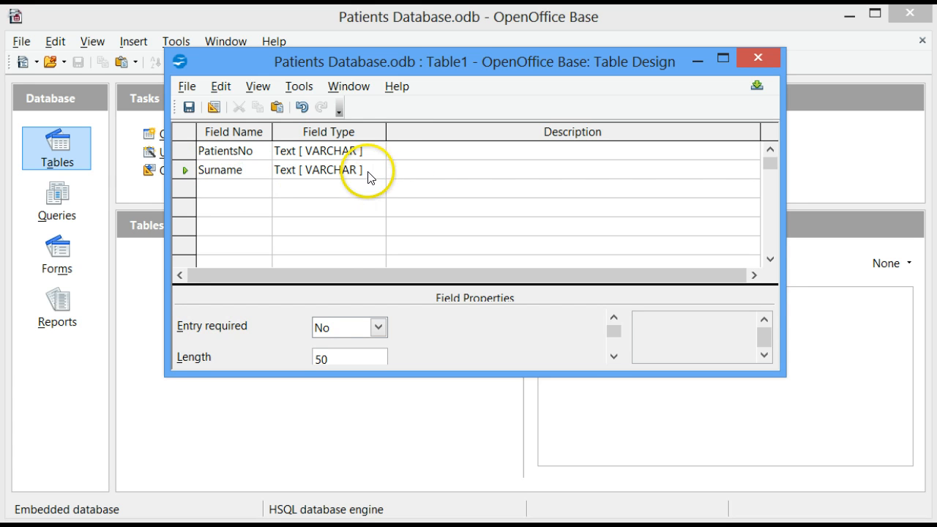
{"action": "left_click", "coordinate": [250, 190]}
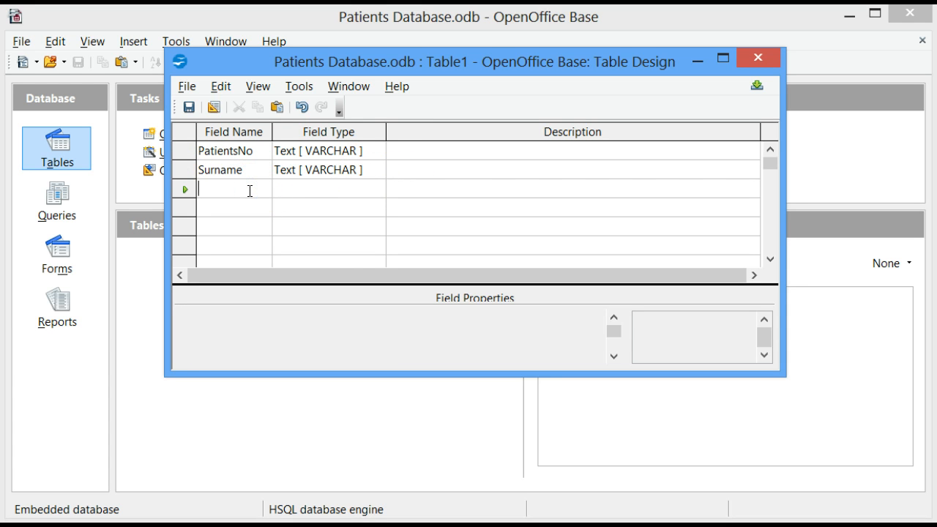
{"action": "type", "text": "F"}
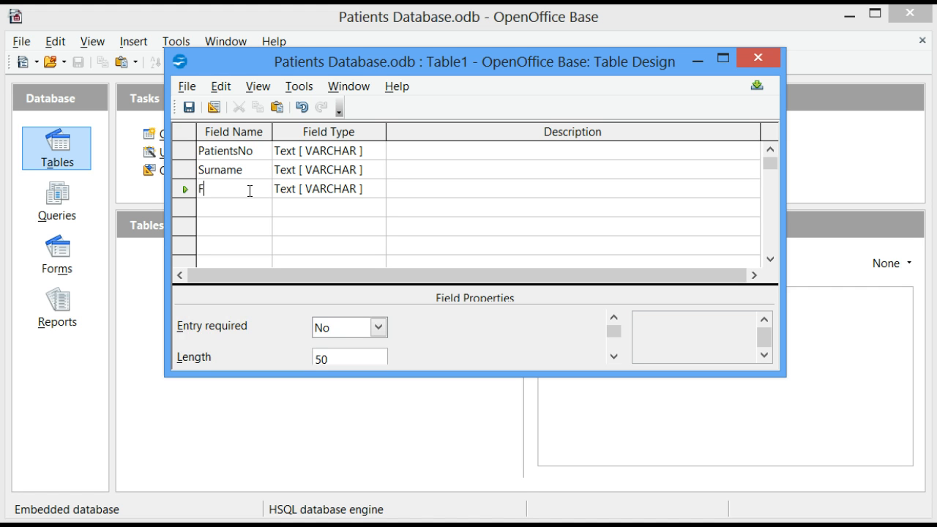
{"action": "type", "text": "irstname"}
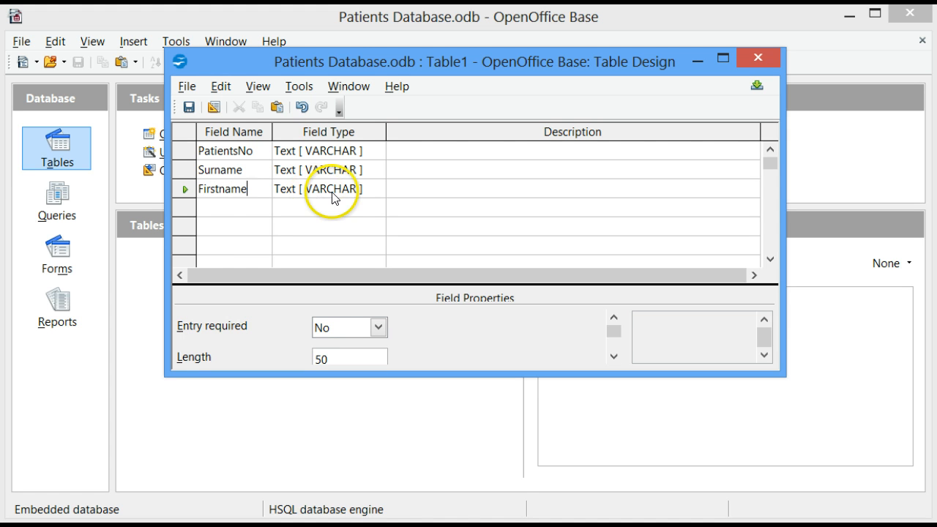
Step: Add a DateOfBirth field below Firstname with the type Date [ DATE ]
{"action": "left_click", "coordinate": [237, 207]}
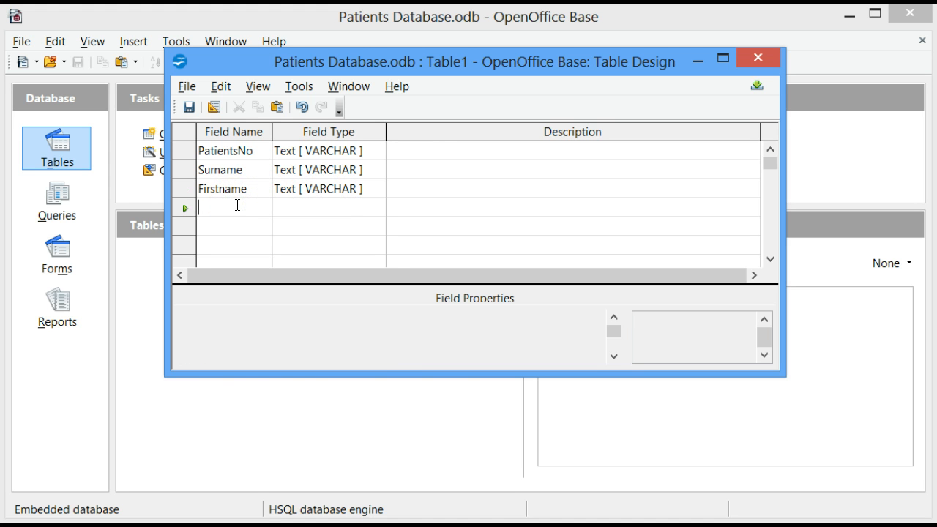
{"action": "type", "text": "DateO"}
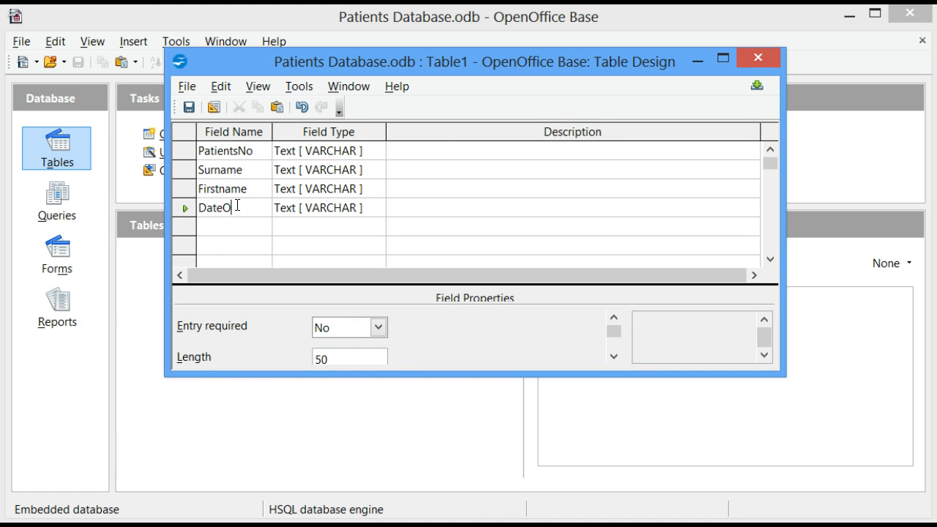
{"action": "type", "text": "fBirth"}
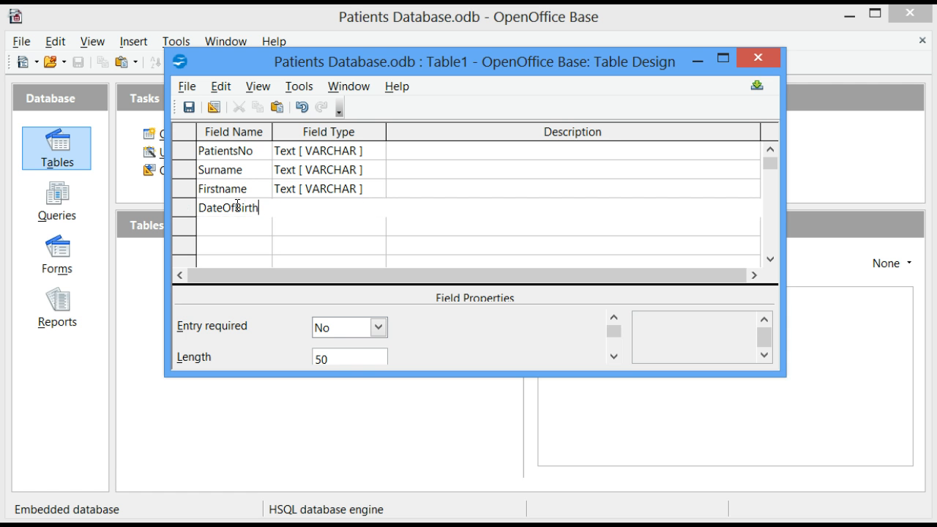
{"action": "left_click", "coordinate": [341, 205]}
{"action": "left_click", "coordinate": [378, 207]}
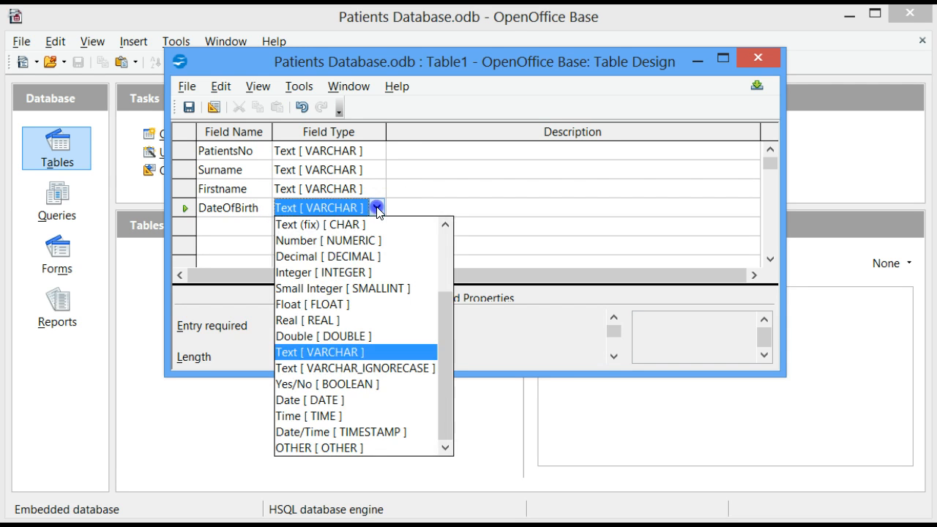
{"action": "left_click", "coordinate": [347, 400]}
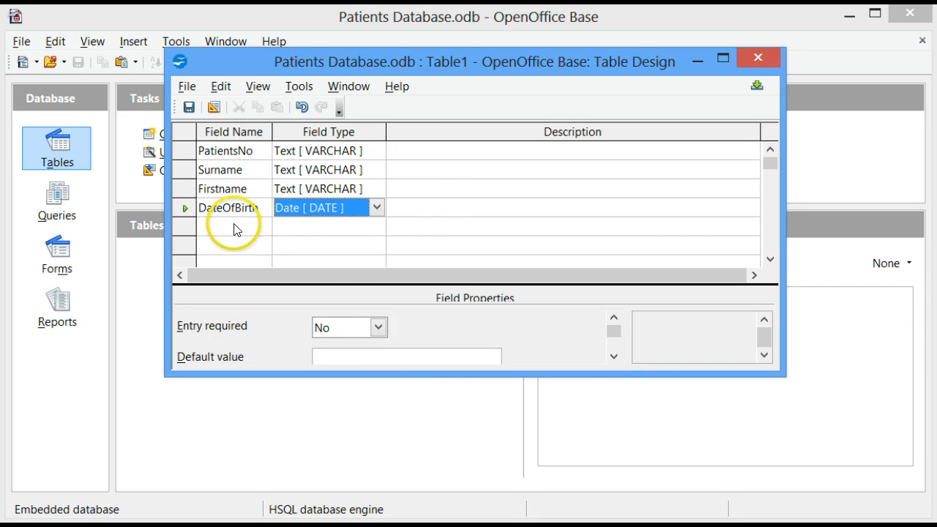
Step: Enlarge the table design window downward and add an IdNo field of type Text [ VARCHAR ] with length 13
{"action": "left_click_drag", "start_coordinate": [444, 375], "coordinate": [444, 469]}
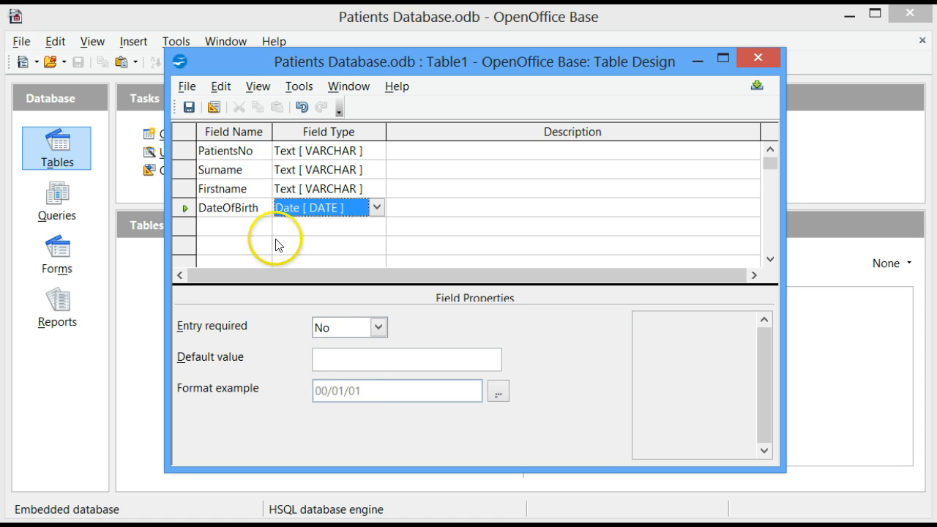
{"action": "left_click", "coordinate": [250, 228]}
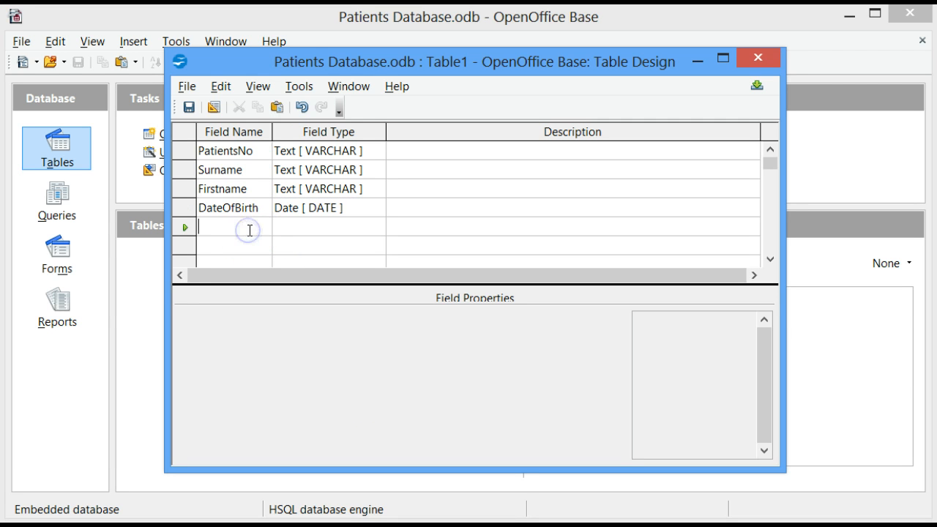
{"action": "type", "text": "I"}
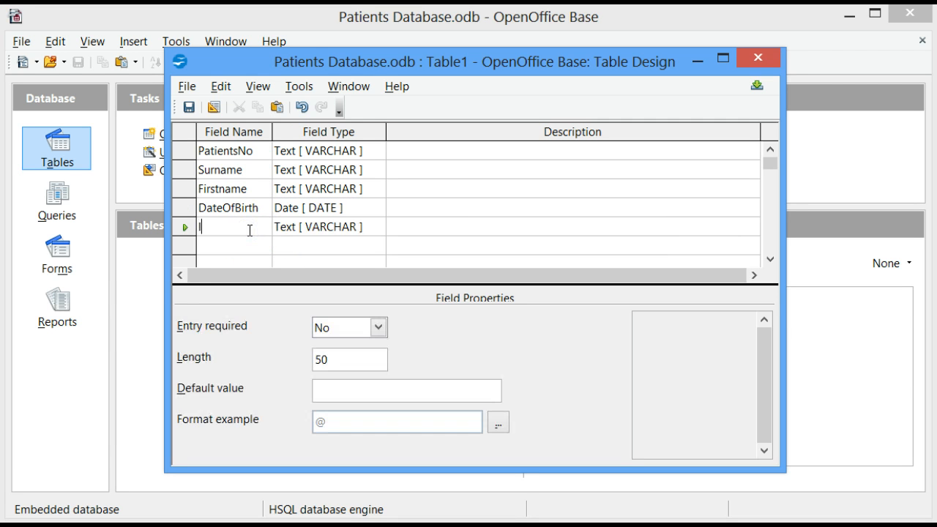
{"action": "type", "text": "dNo"}
{"action": "left_click", "coordinate": [315, 227]}
{"action": "left_click", "coordinate": [376, 227]}
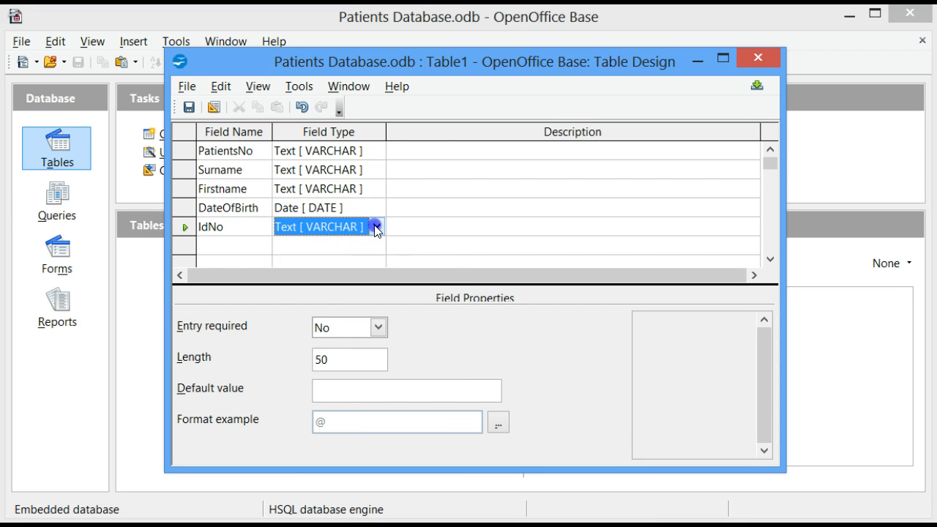
{"action": "left_click", "coordinate": [376, 227]}
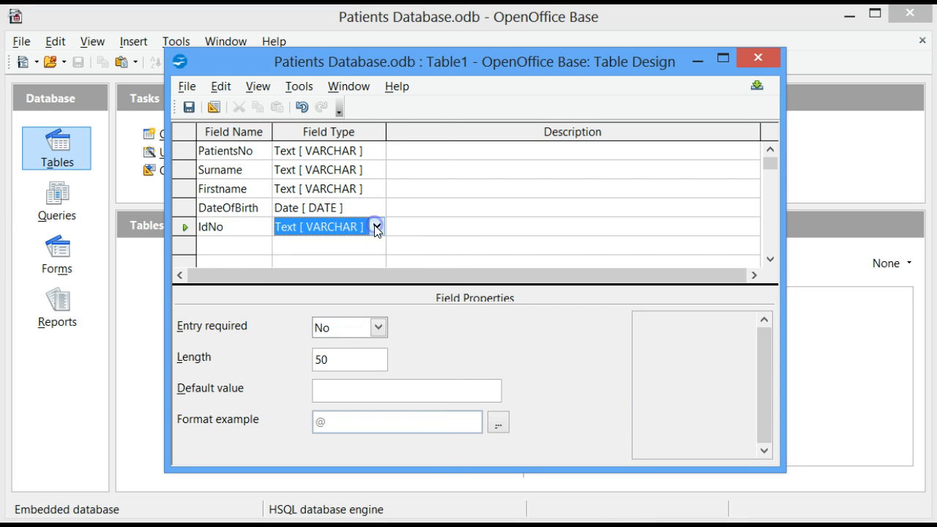
{"action": "left_click", "coordinate": [343, 361]}
{"action": "key", "text": "BackSpace"}
{"action": "key", "text": "BackSpace"}
{"action": "type", "text": "13"}
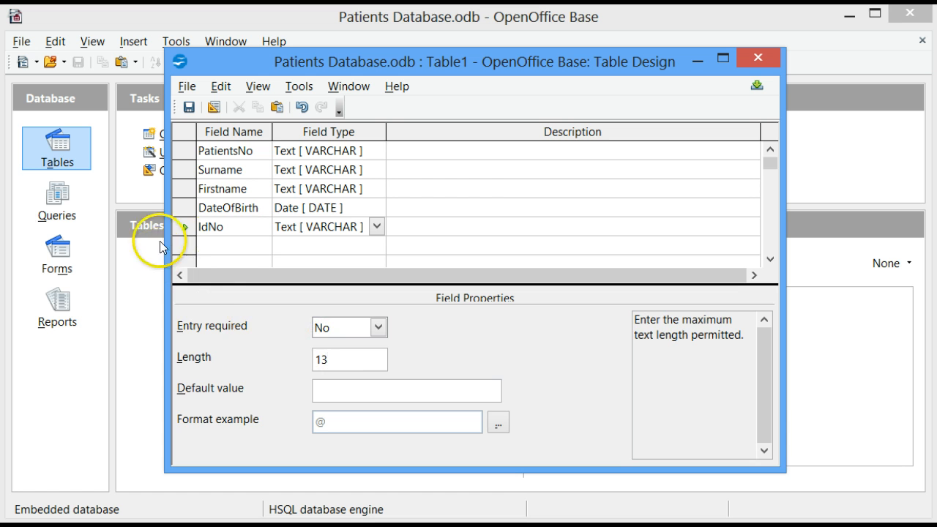
Step: Add a MedicalAidNo field below IdNo with the type Number [ NUMERIC ]
{"action": "left_click", "coordinate": [185, 245]}
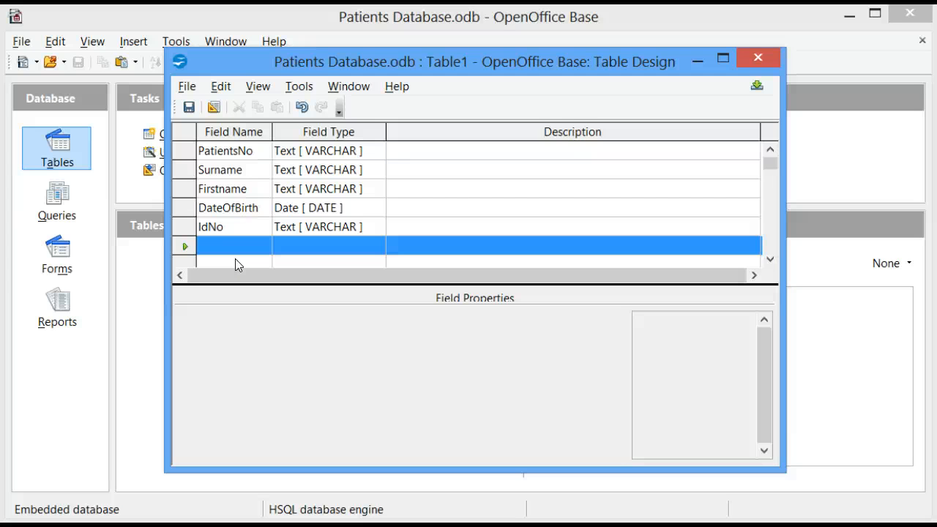
{"action": "left_click", "coordinate": [234, 244]}
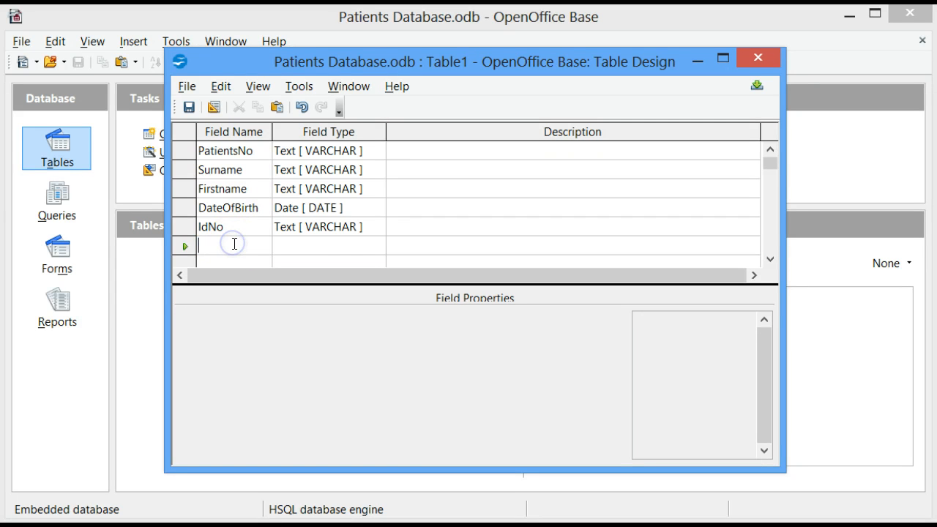
{"action": "type", "text": "Medical"}
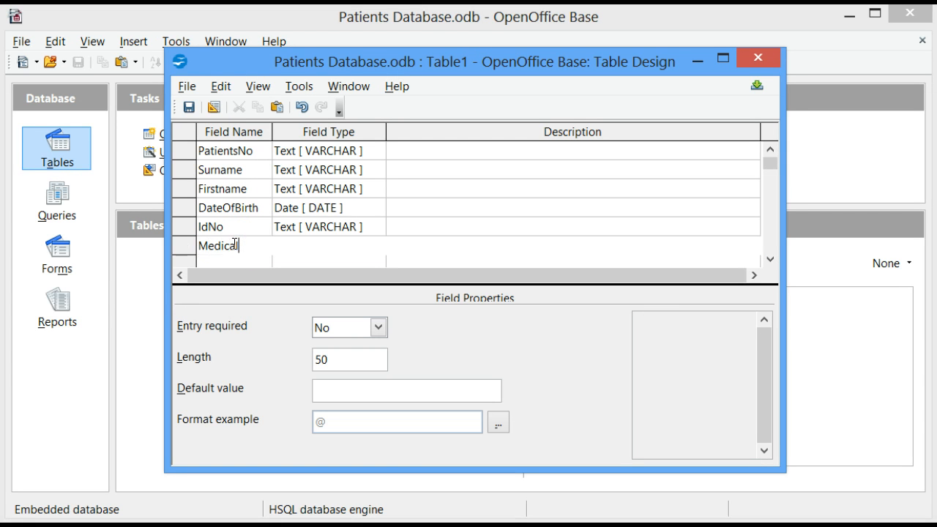
{"action": "type", "text": "Aid"}
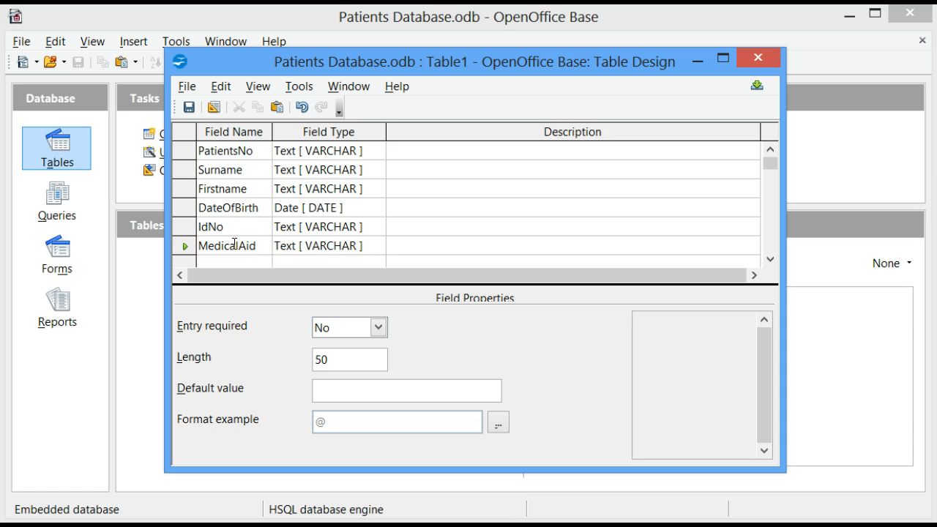
{"action": "type", "text": "No"}
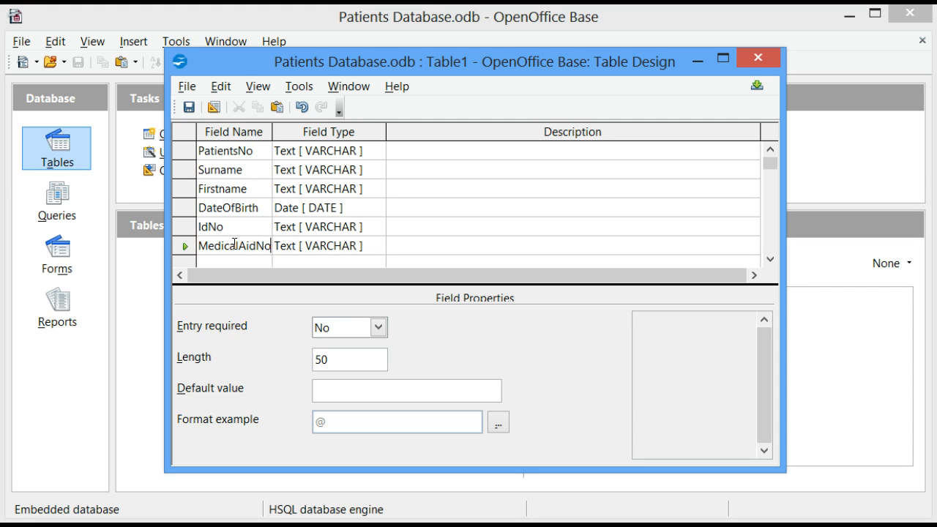
{"action": "left_click", "coordinate": [335, 250]}
{"action": "left_click", "coordinate": [377, 246]}
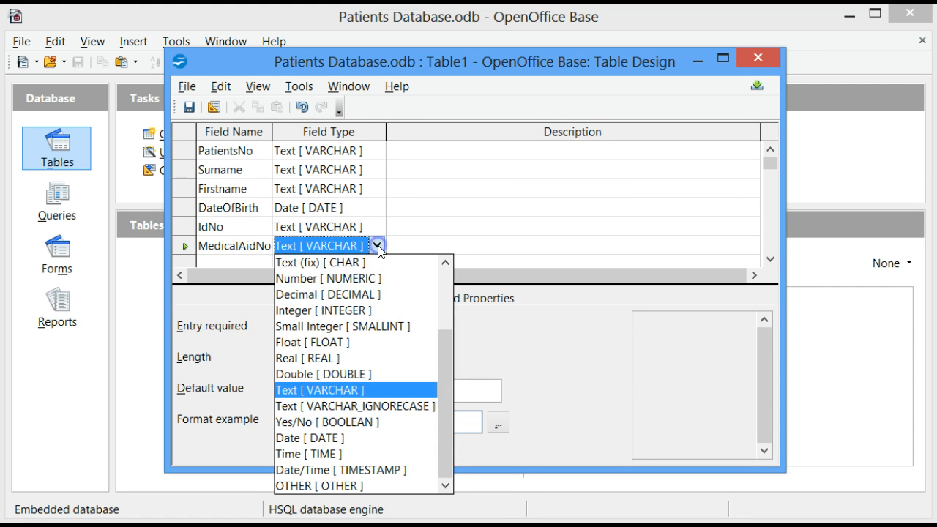
{"action": "left_click", "coordinate": [336, 280]}
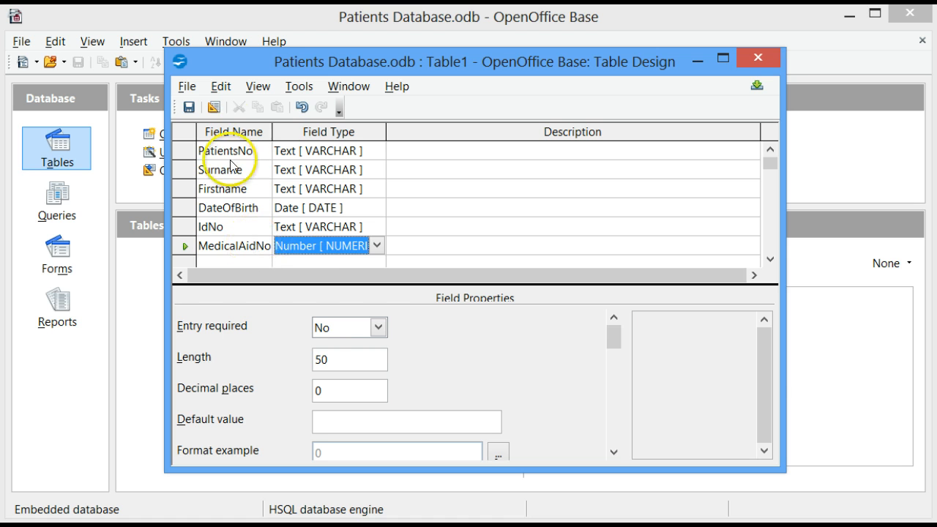
Step: Make the PatientsNo field the table's primary key and check that the setting is applied
{"action": "right_click", "coordinate": [183, 153]}
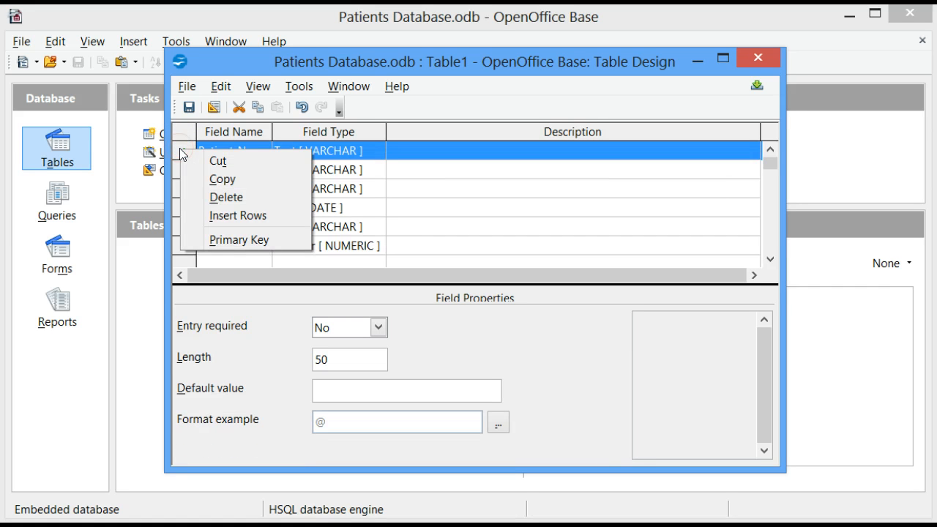
{"action": "left_click", "coordinate": [195, 239]}
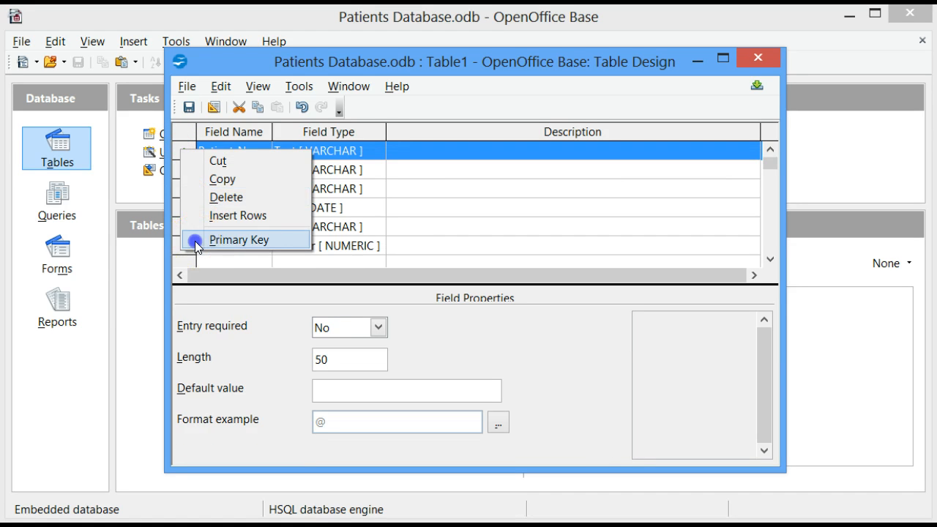
{"action": "right_click", "coordinate": [185, 151]}
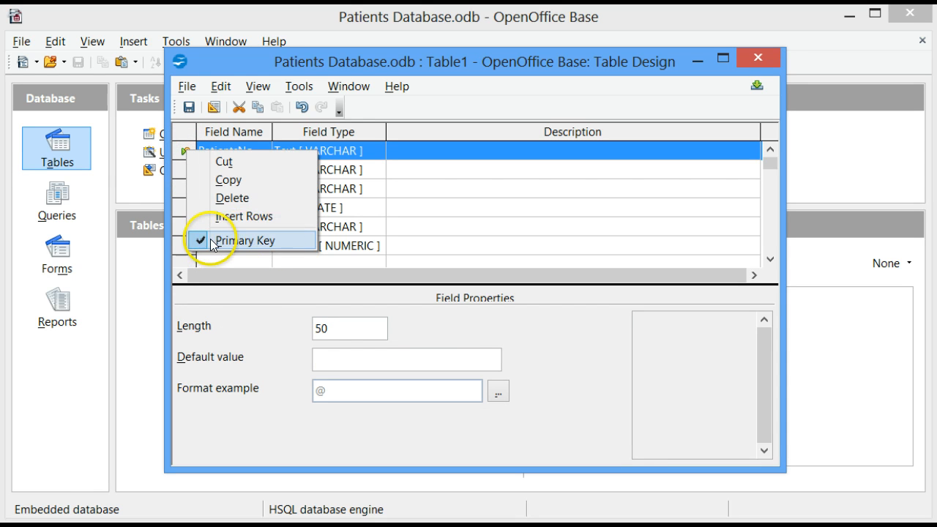
{"action": "left_click", "coordinate": [346, 139]}
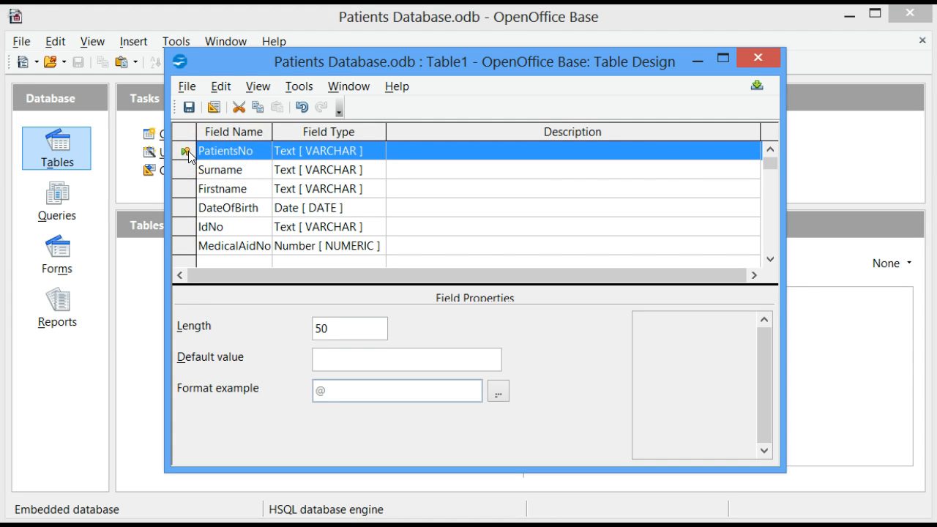
Step: Save the table under the name PatientsTbl and close its design window
{"action": "left_click", "coordinate": [188, 108]}
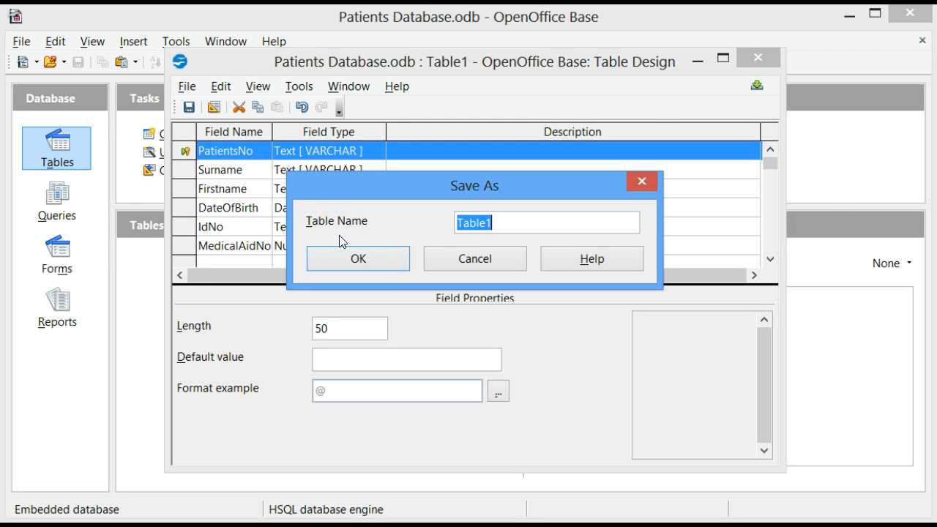
{"action": "type", "text": "Patien"}
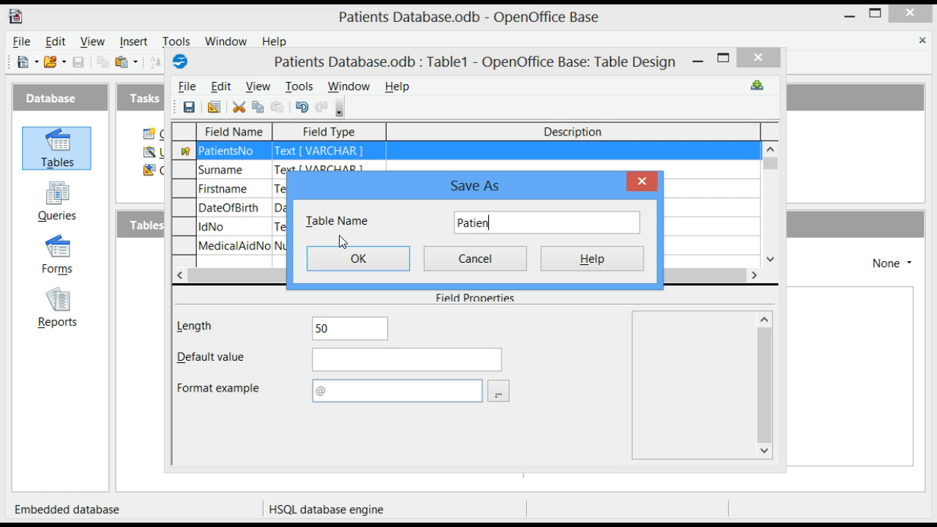
{"action": "type", "text": "tsTbl"}
{"action": "left_click", "coordinate": [357, 260]}
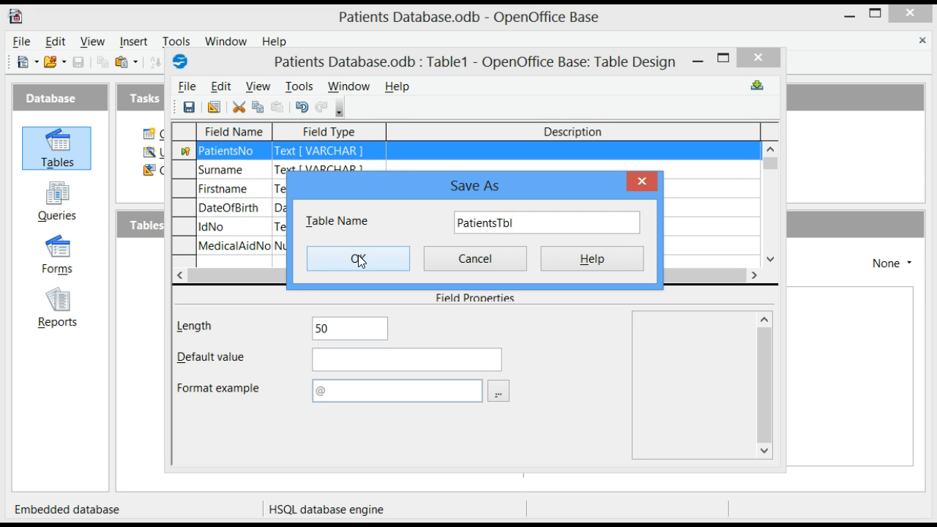
{"action": "left_click", "coordinate": [358, 259]}
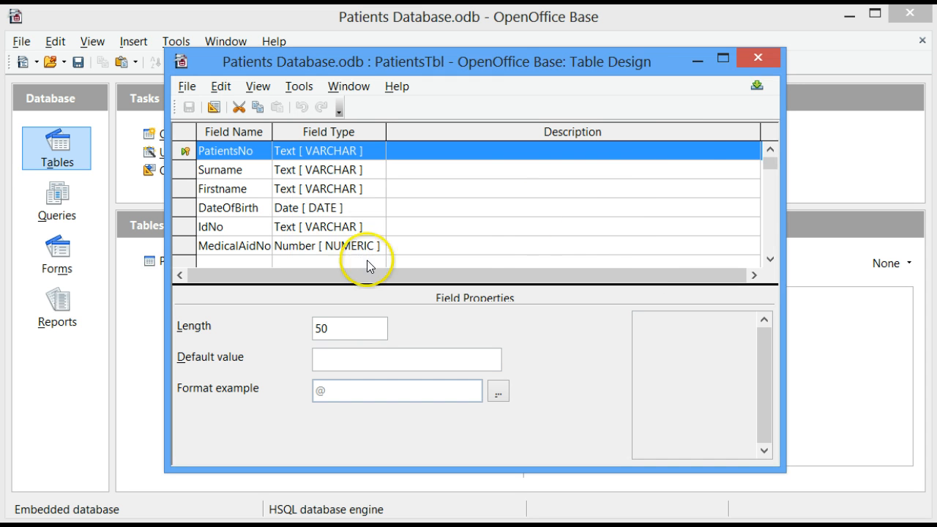
{"action": "left_click", "coordinate": [748, 57]}
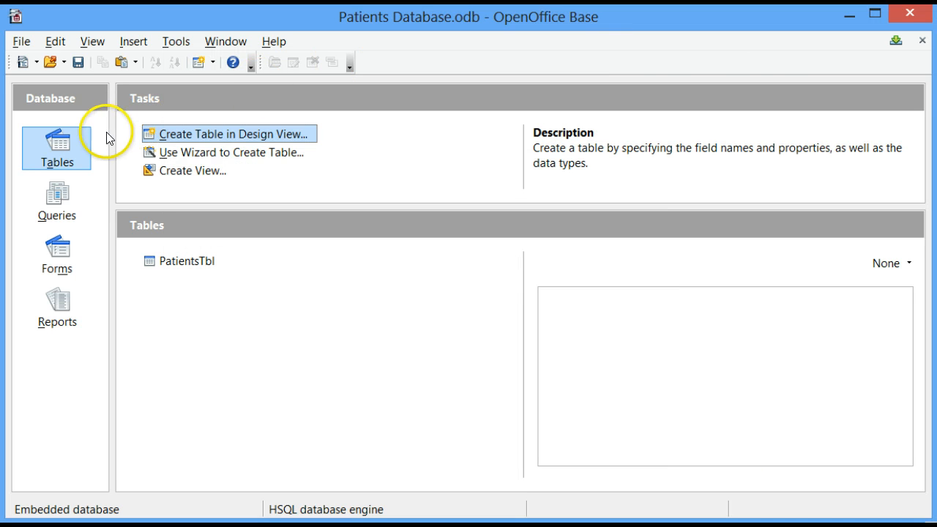
Step: Start creating a form with the Form Wizard and include all fields of the PatientsTbl table
{"action": "left_click", "coordinate": [56, 253]}
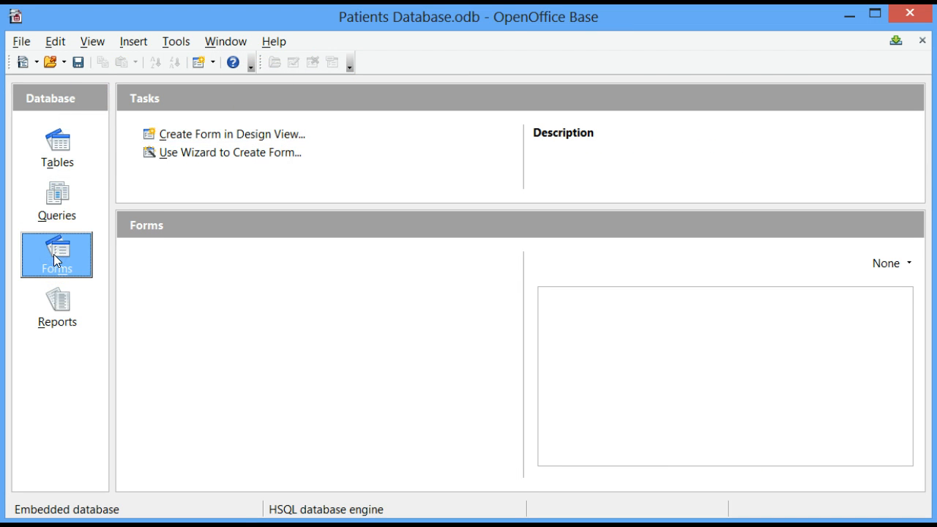
{"action": "left_click", "coordinate": [222, 154]}
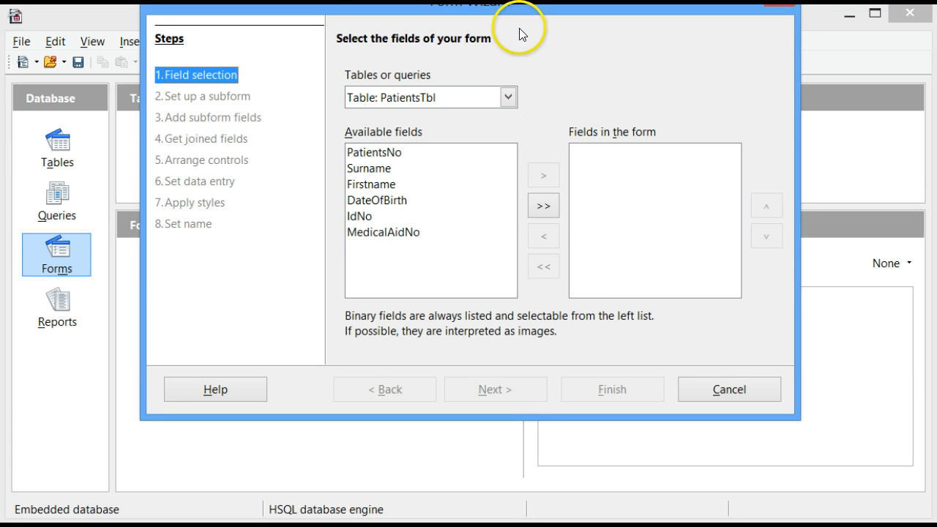
{"action": "left_click_drag", "start_coordinate": [521, 13], "coordinate": [516, 57]}
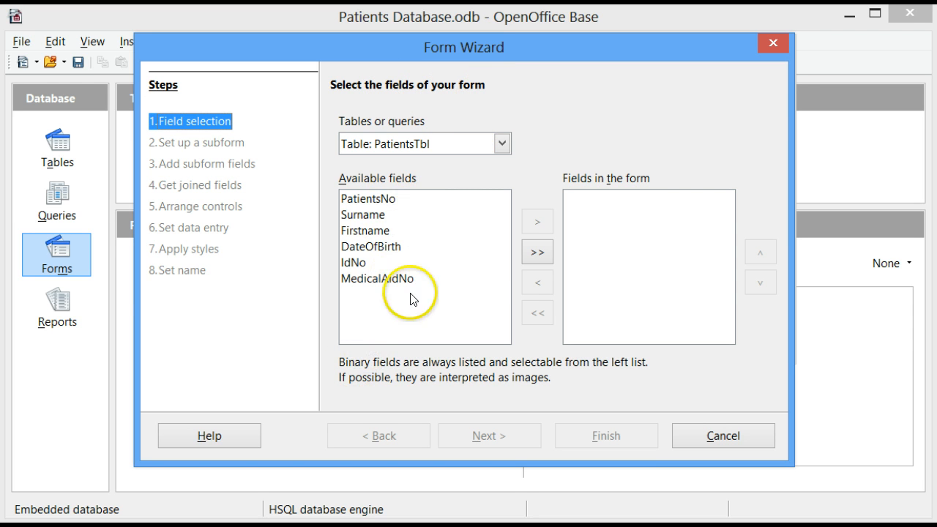
{"action": "left_click", "coordinate": [536, 253]}
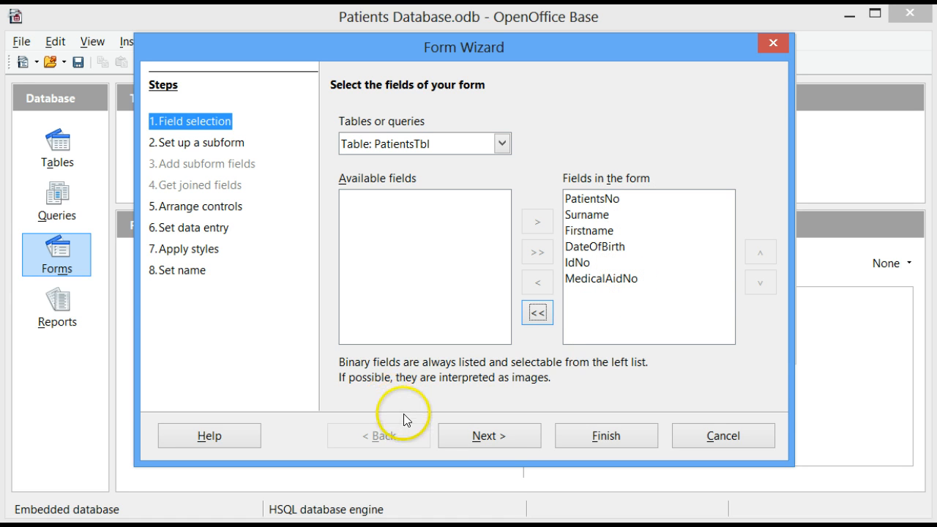
{"action": "left_click", "coordinate": [503, 433]}
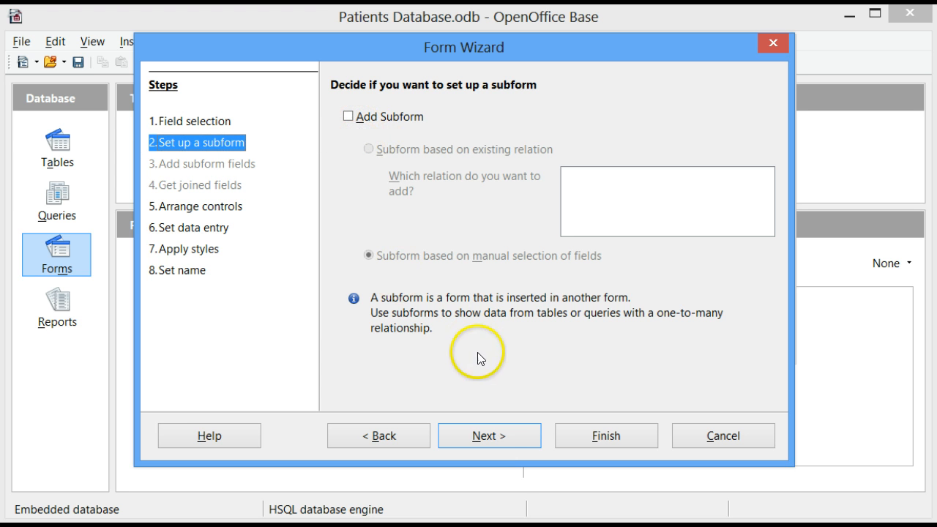
Step: Arrange the main form as Columnar - Labels Left without a subform, moving the windows apart to check the form preview
{"action": "left_click", "coordinate": [497, 431]}
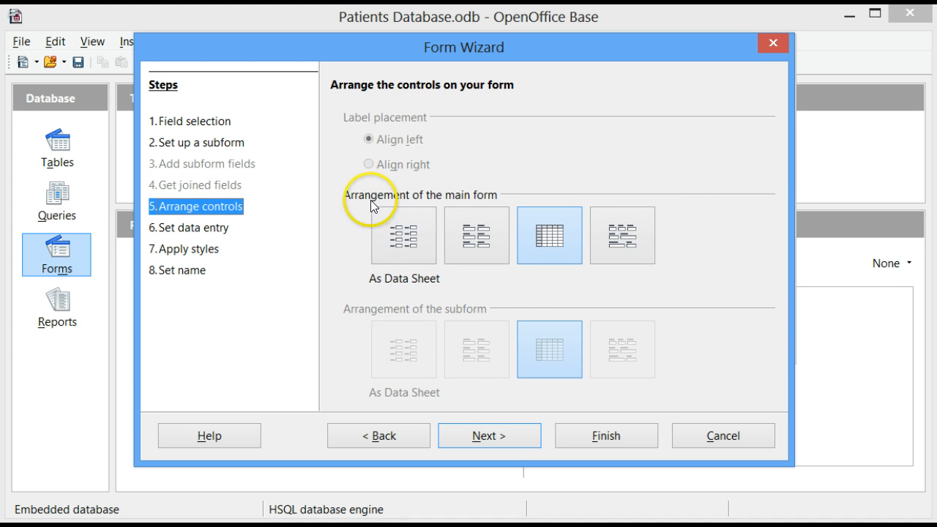
{"action": "left_click", "coordinate": [401, 239]}
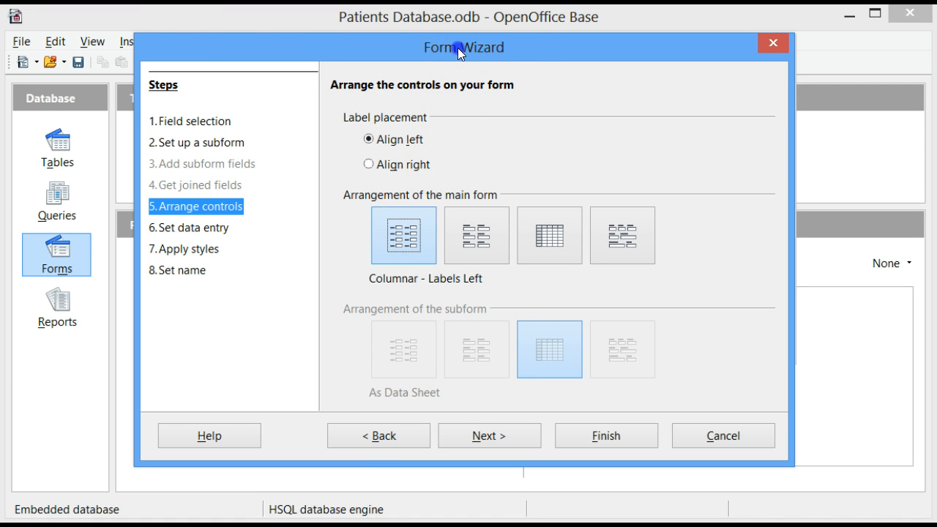
{"action": "left_click_drag", "start_coordinate": [457, 47], "coordinate": [454, 394]}
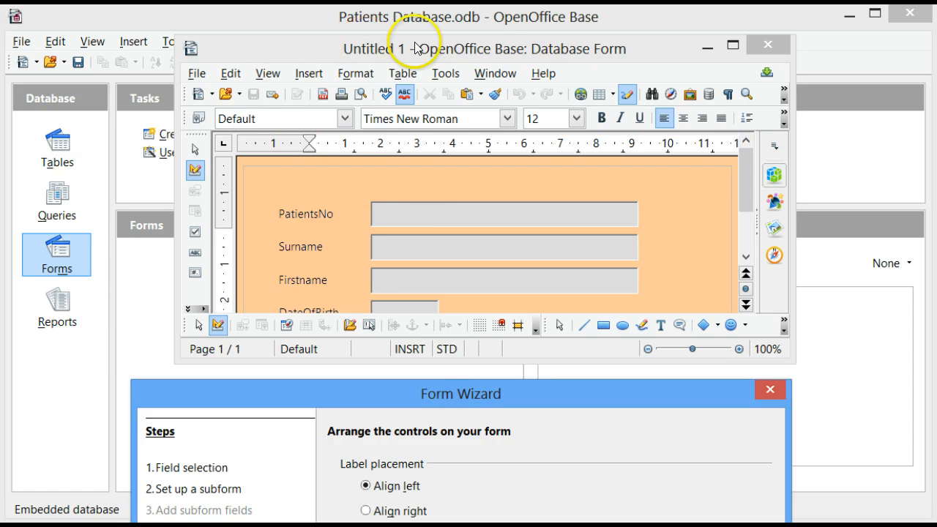
{"action": "left_click_drag", "start_coordinate": [414, 47], "coordinate": [408, 27]}
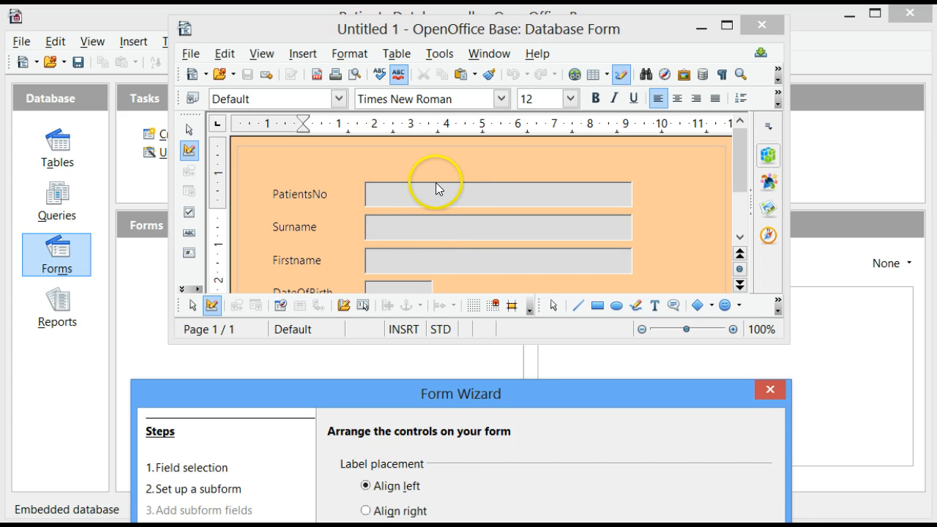
{"action": "left_click_drag", "start_coordinate": [481, 392], "coordinate": [490, 77]}
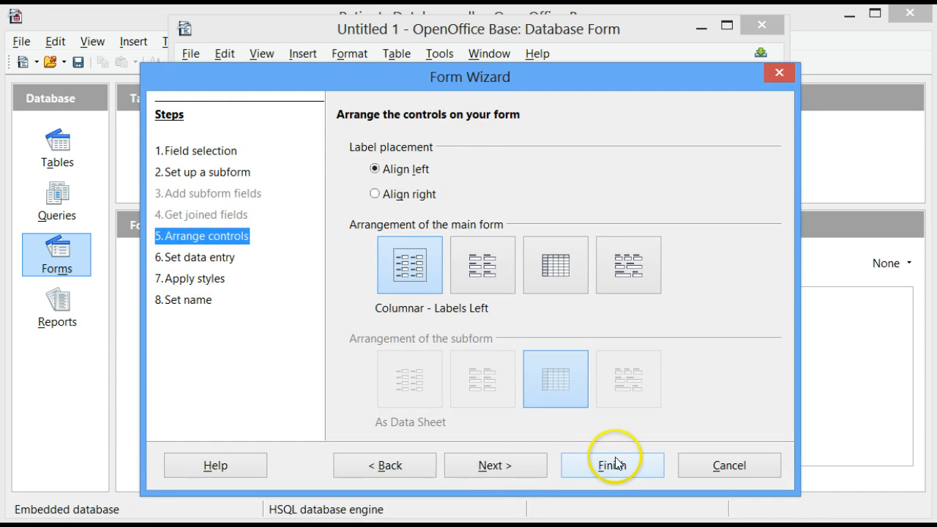
{"action": "left_click", "coordinate": [505, 469]}
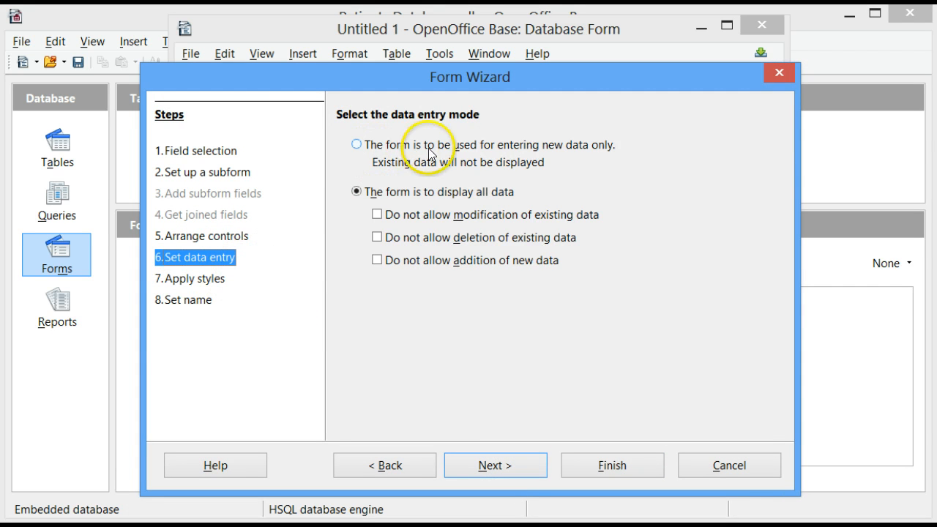
Step: Restrict the form to entering new data only and apply the Violet style to it
{"action": "left_click", "coordinate": [365, 148]}
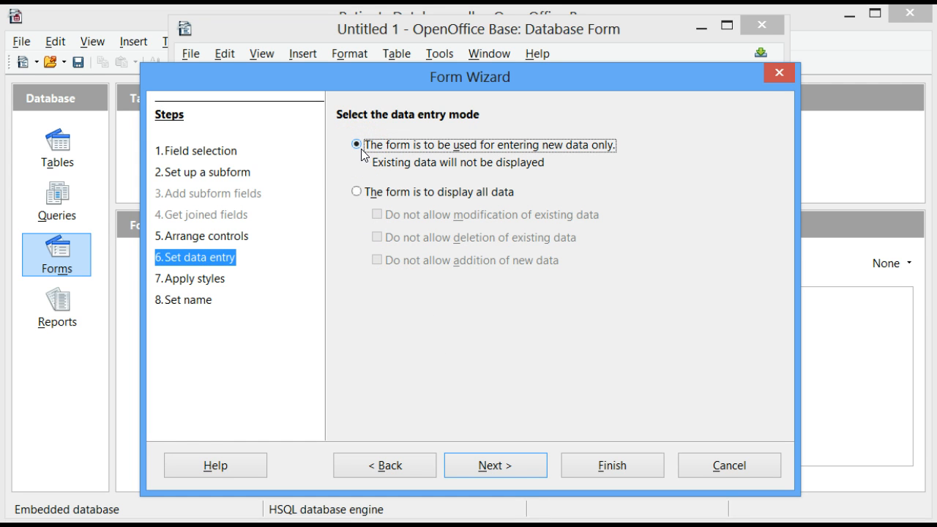
{"action": "left_click", "coordinate": [357, 219]}
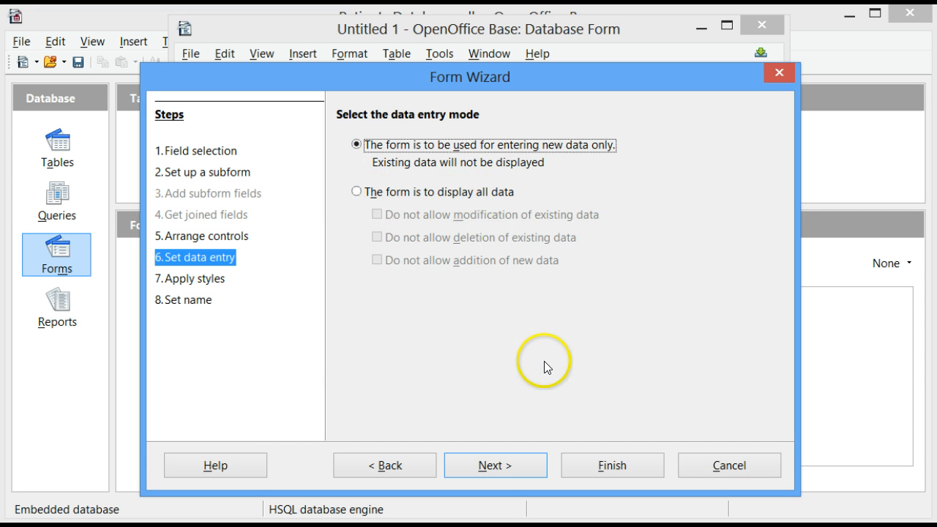
{"action": "left_click", "coordinate": [524, 466]}
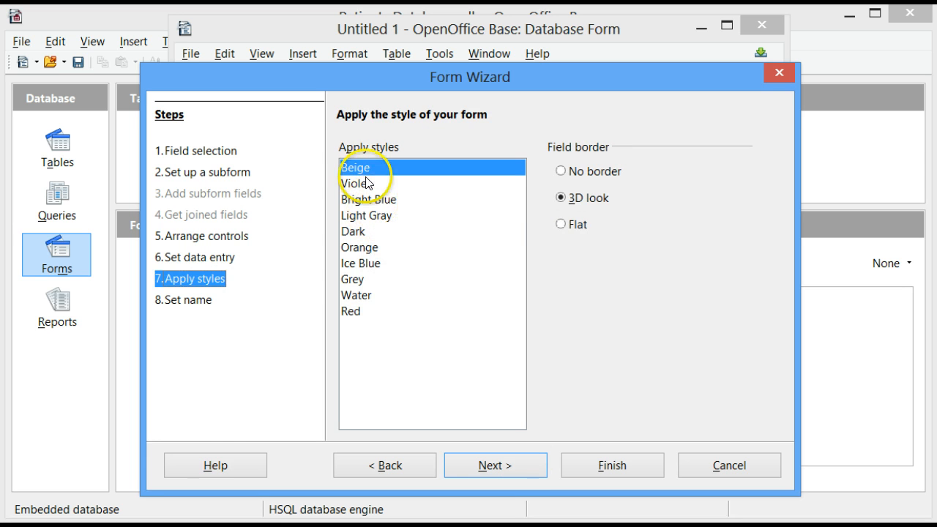
{"action": "left_click", "coordinate": [363, 182]}
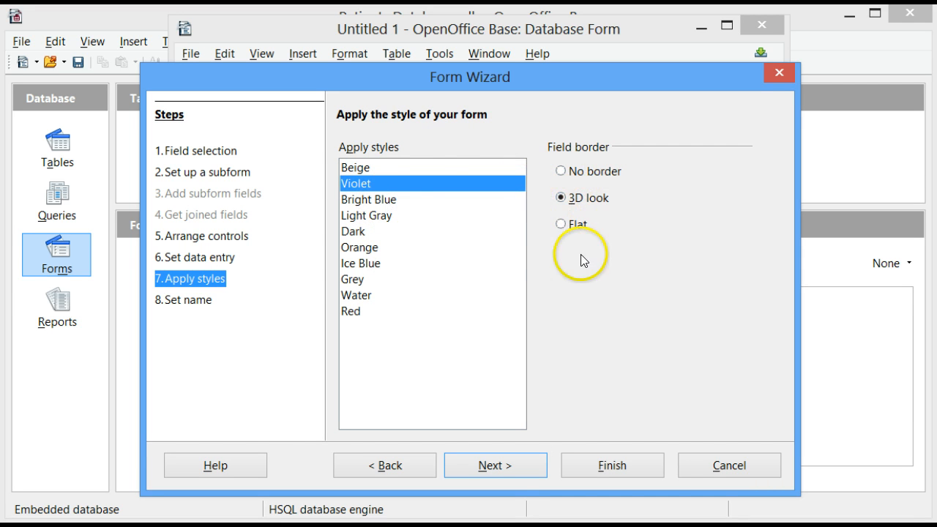
{"action": "left_click", "coordinate": [505, 467]}
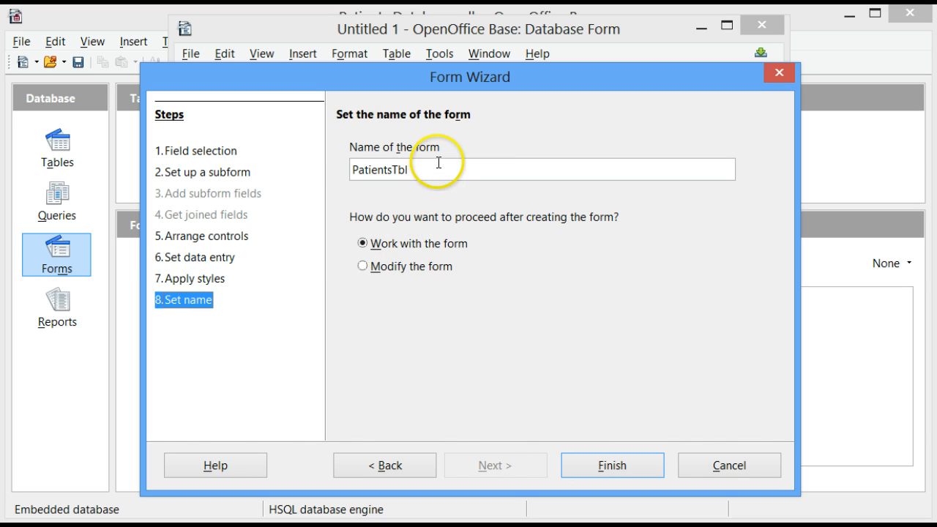
Step: Name the form PatientsForm and finish the wizard with the option to work with the form
{"action": "left_click_drag", "start_coordinate": [407, 169], "coordinate": [333, 171]}
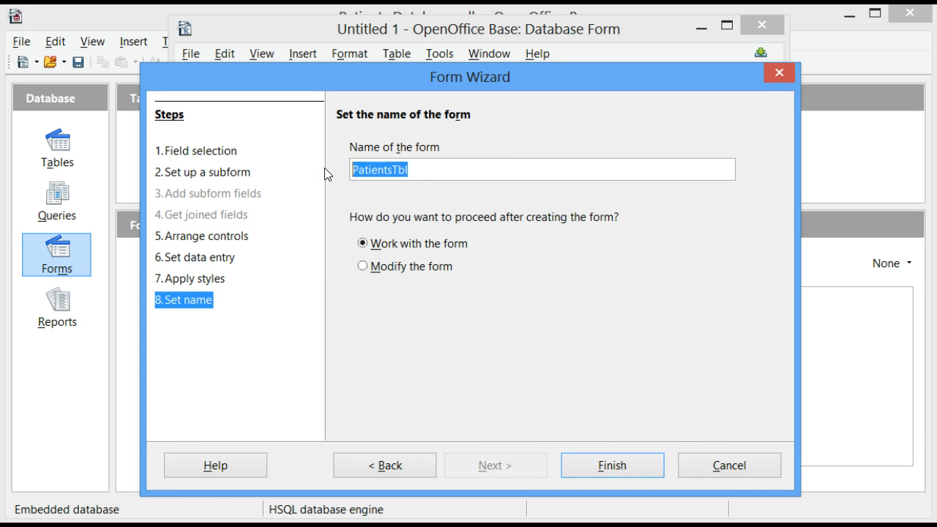
{"action": "type", "text": "Patient"}
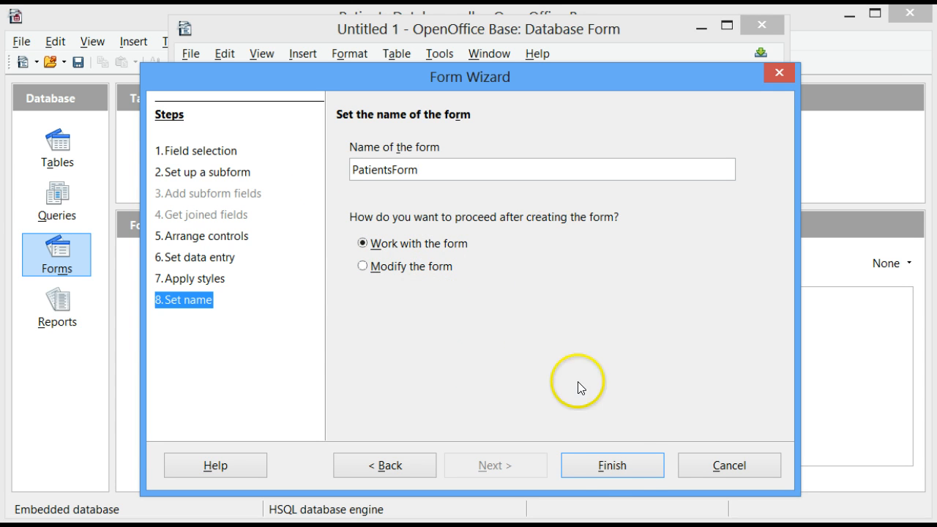
{"action": "left_click", "coordinate": [600, 466]}
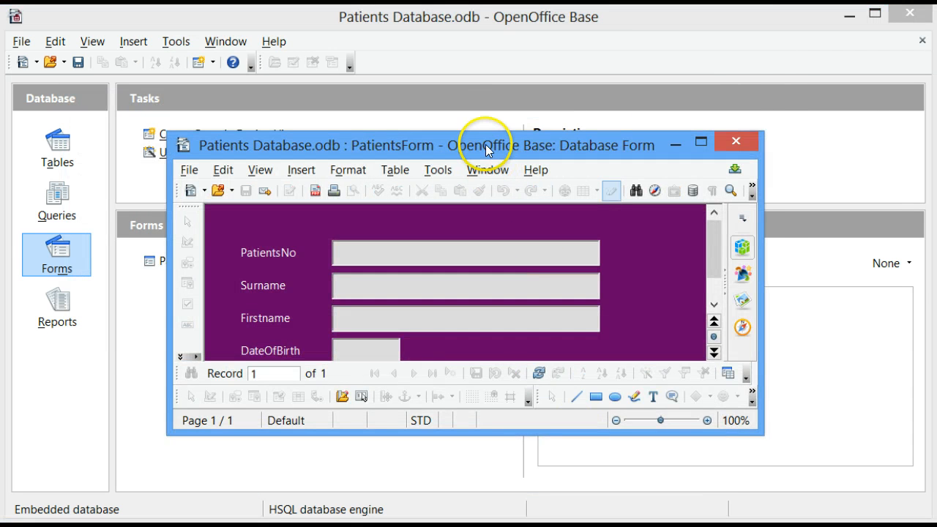
Step: Reposition the PatientsForm window and enlarge it on all sides until every field from PatientsNo to MedicalAidNo fits in view
{"action": "left_click_drag", "start_coordinate": [487, 146], "coordinate": [461, 64]}
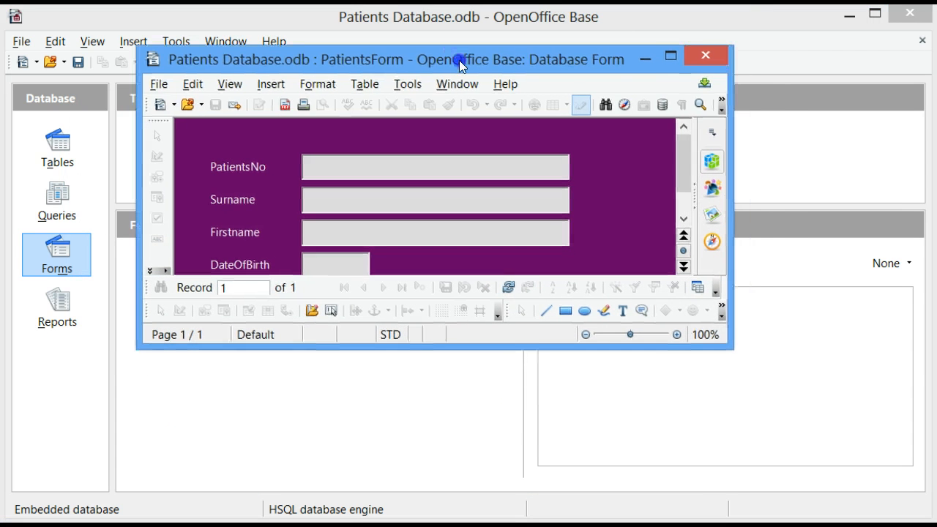
{"action": "left_click", "coordinate": [672, 59]}
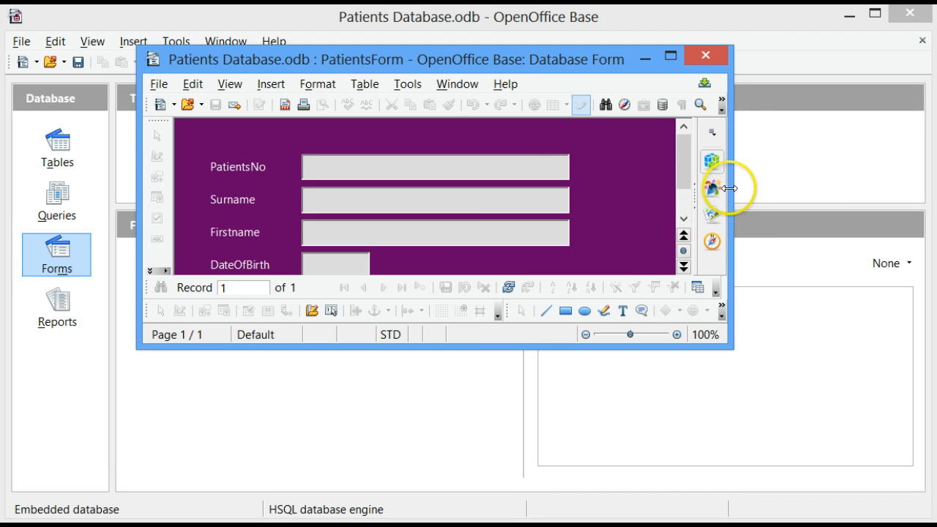
{"action": "left_click_drag", "start_coordinate": [732, 188], "coordinate": [910, 197]}
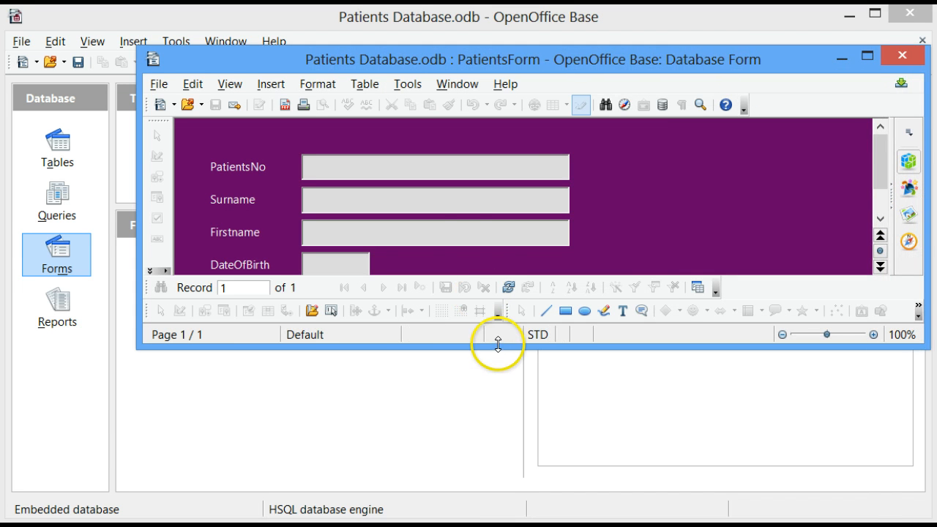
{"action": "left_click_drag", "start_coordinate": [498, 345], "coordinate": [462, 504]}
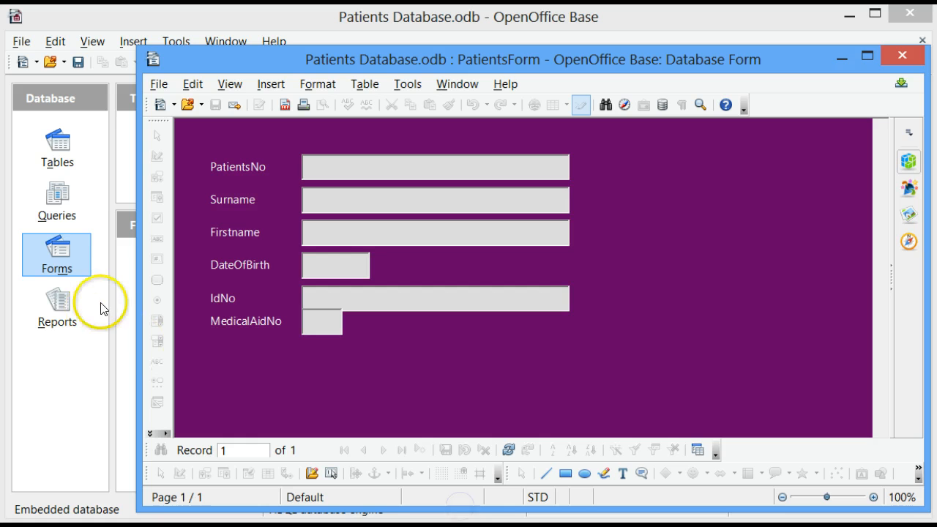
{"action": "left_click_drag", "start_coordinate": [137, 284], "coordinate": [30, 249]}
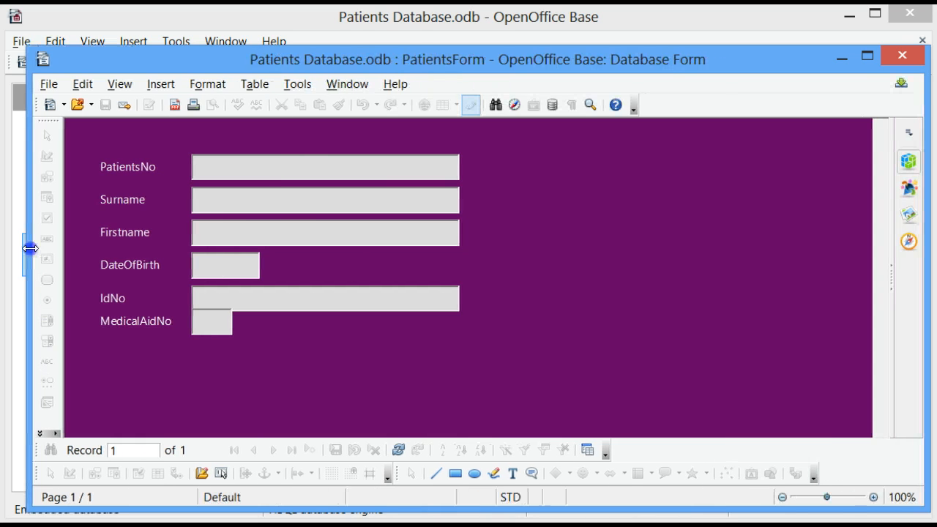
{"action": "left_click_drag", "start_coordinate": [393, 45], "coordinate": [400, 15]}
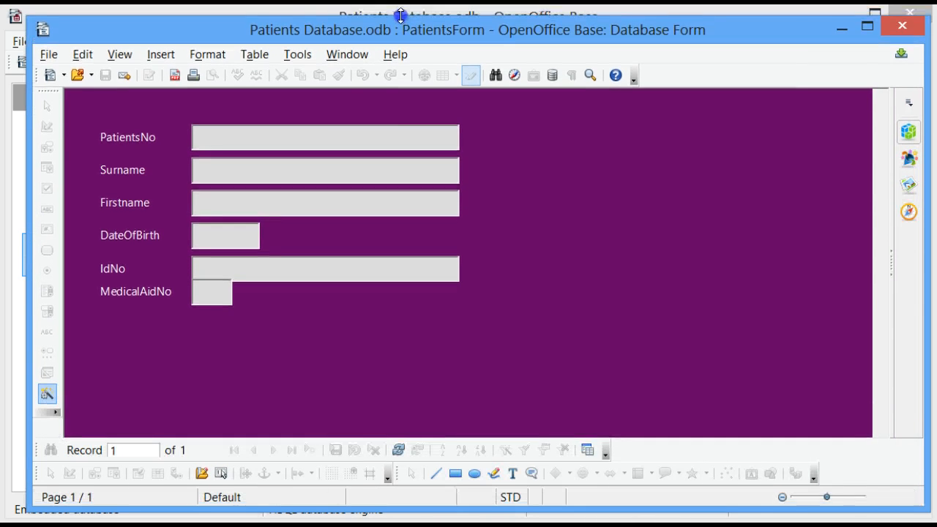